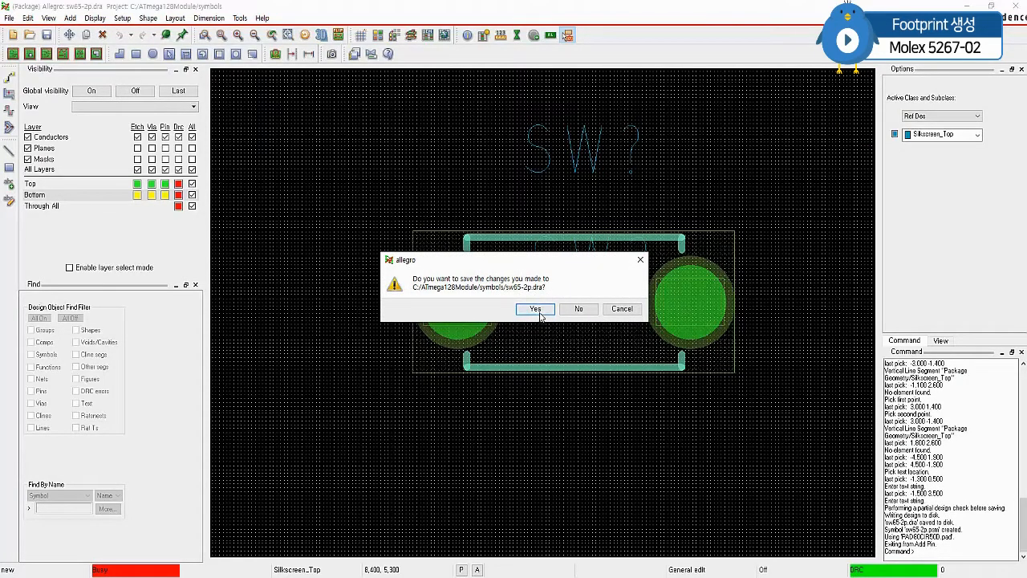
- Save the changes to sw65-2p.dra and create a new package symbol drawing named m5267-2p in the project's symbols directory
{"action": "left_click", "coordinate": [536, 309]}
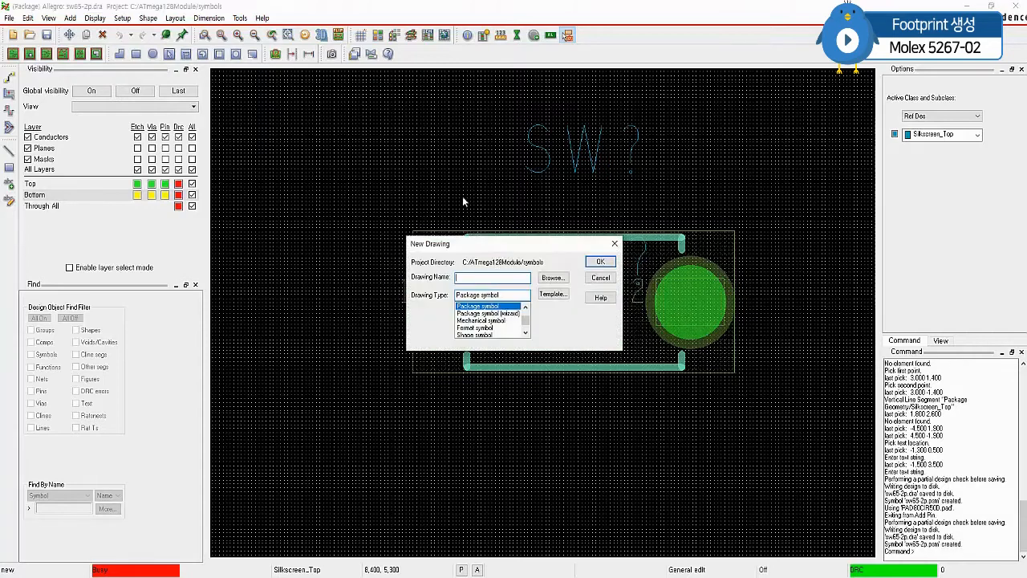
{"action": "left_click_drag", "start_coordinate": [508, 246], "coordinate": [506, 208]}
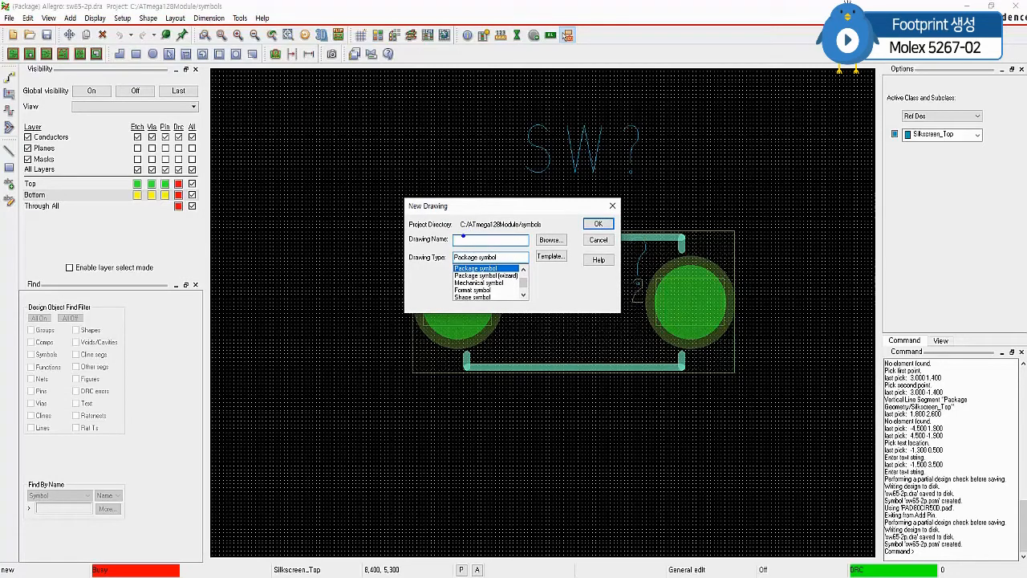
{"action": "left_click_drag", "start_coordinate": [460, 231], "coordinate": [539, 232]}
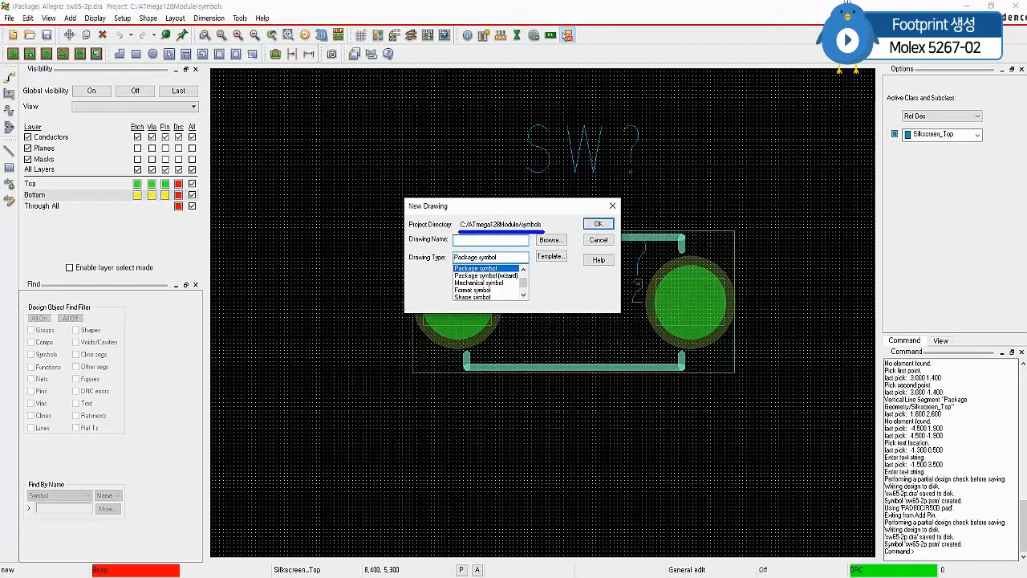
{"action": "key", "text": "Escape"}
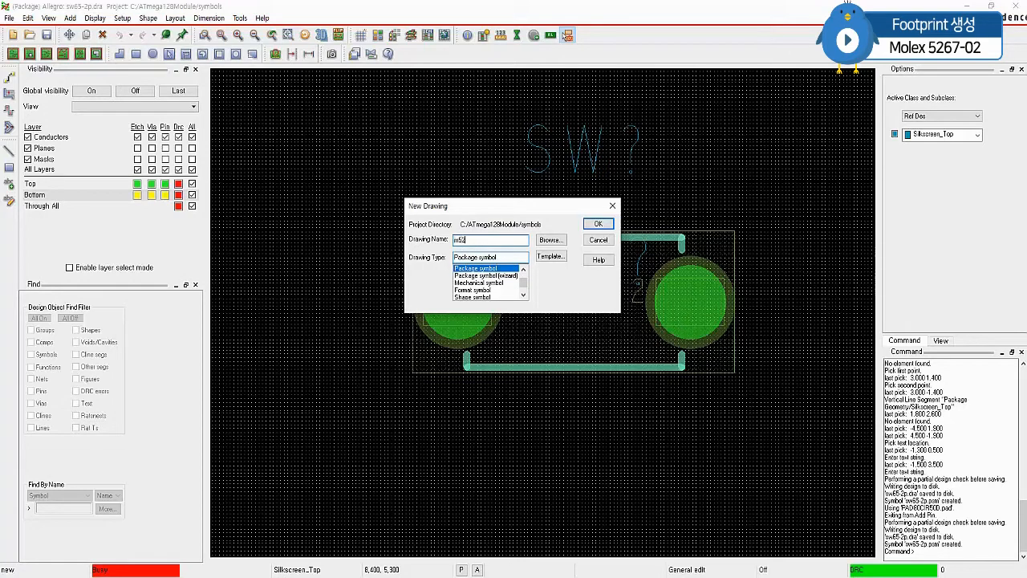
{"action": "type", "text": "67-2p"}
{"action": "left_click", "coordinate": [596, 224]}
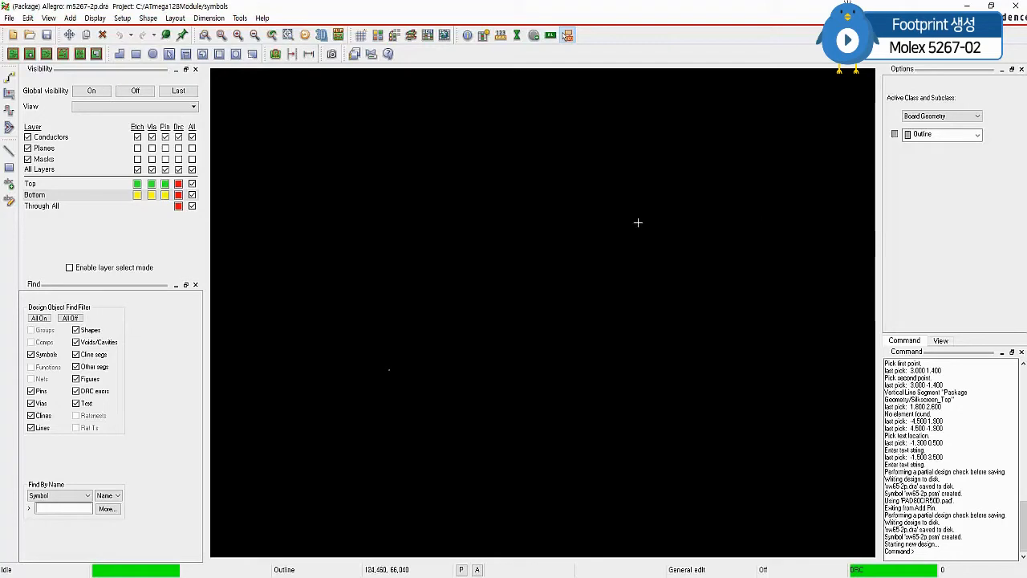
- Check the new drawing's units, size, accuracy and extents in the design parameters
{"action": "left_click", "coordinate": [122, 18]}
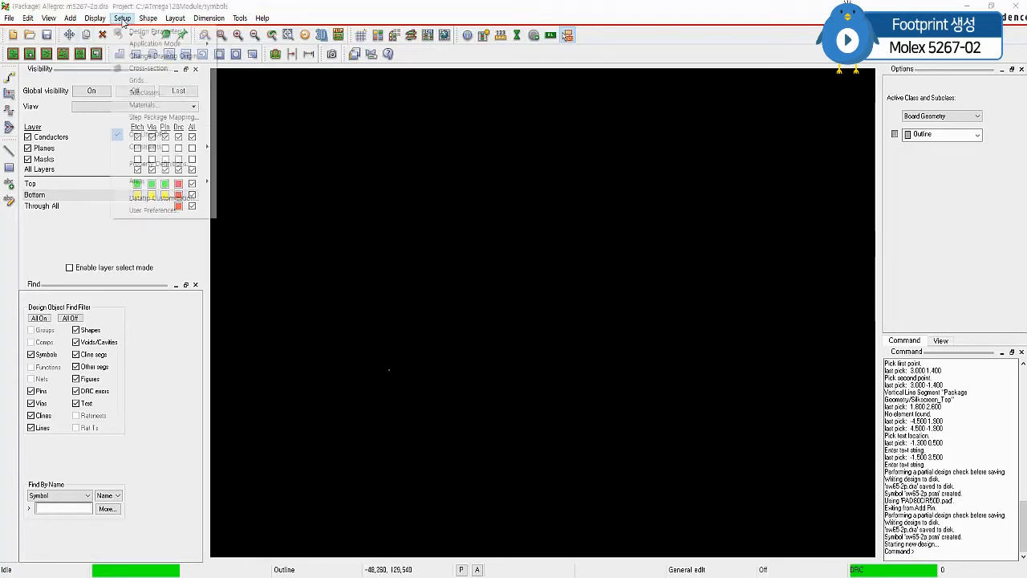
{"action": "left_click", "coordinate": [150, 30]}
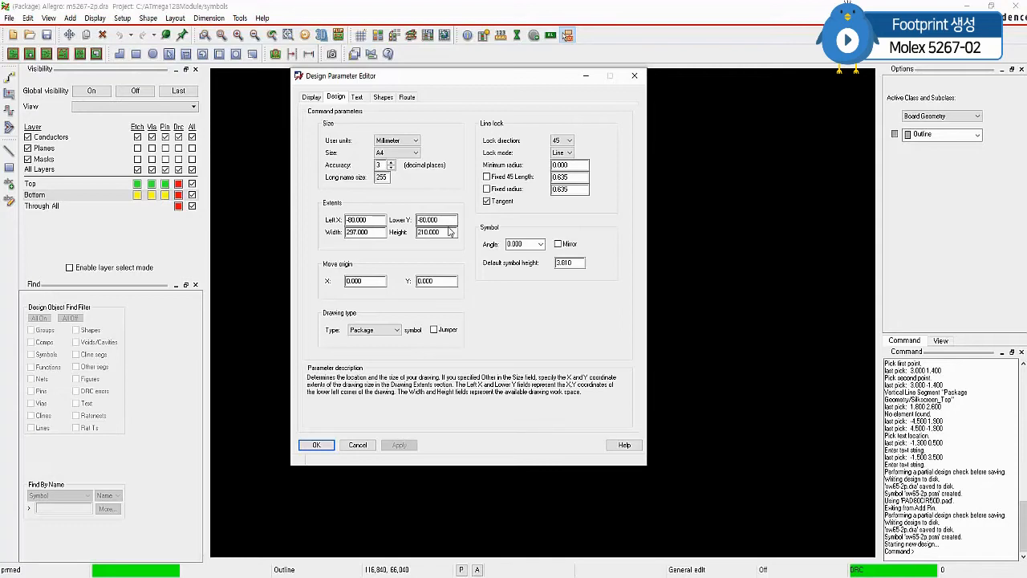
{"action": "left_click", "coordinate": [317, 445]}
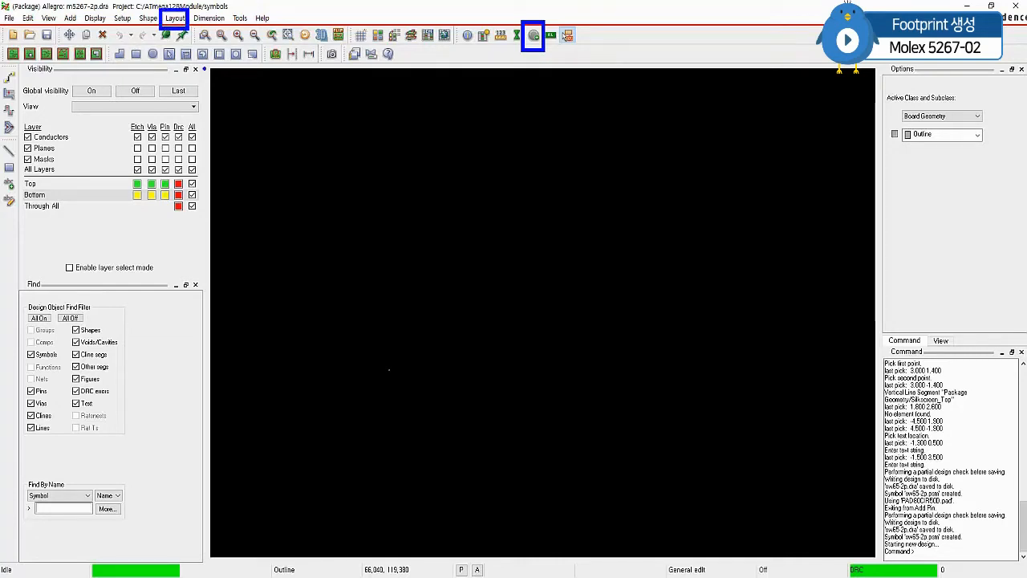
- Start adding connect pins, filter the padstacks by pad60* and choose the Pad60cir36d padstack
{"action": "left_click", "coordinate": [533, 38]}
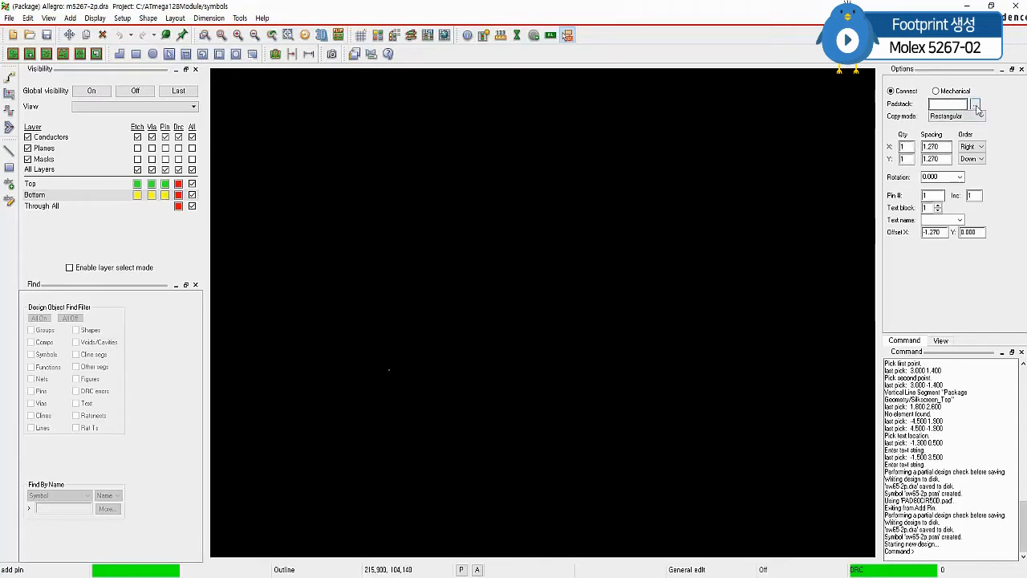
{"action": "left_click", "coordinate": [975, 105]}
{"action": "type", "text": "pa"}
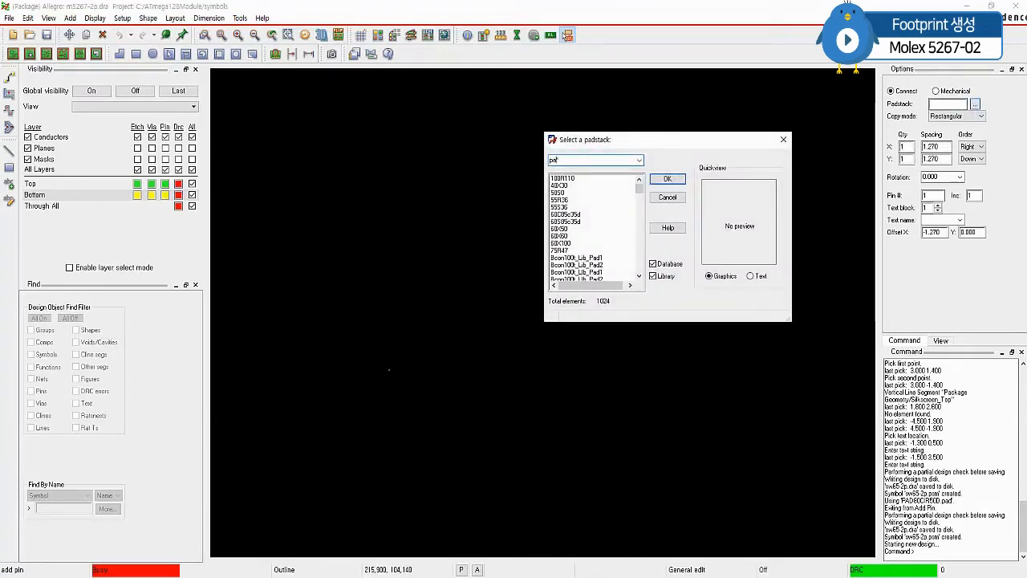
{"action": "type", "text": "d*"}
{"action": "type", "text": "60"}
{"action": "key", "text": "Return"}
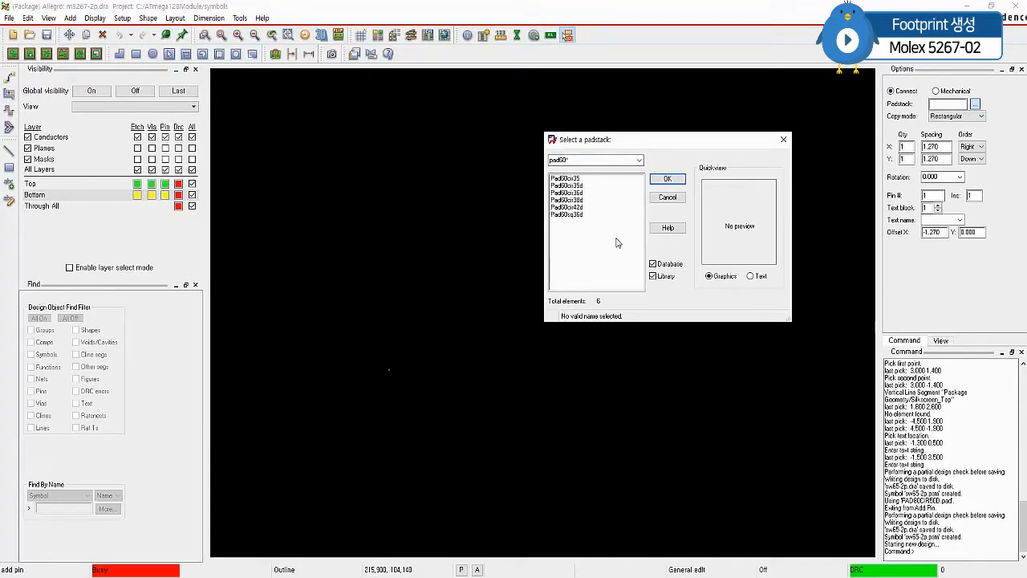
{"action": "left_click", "coordinate": [567, 193]}
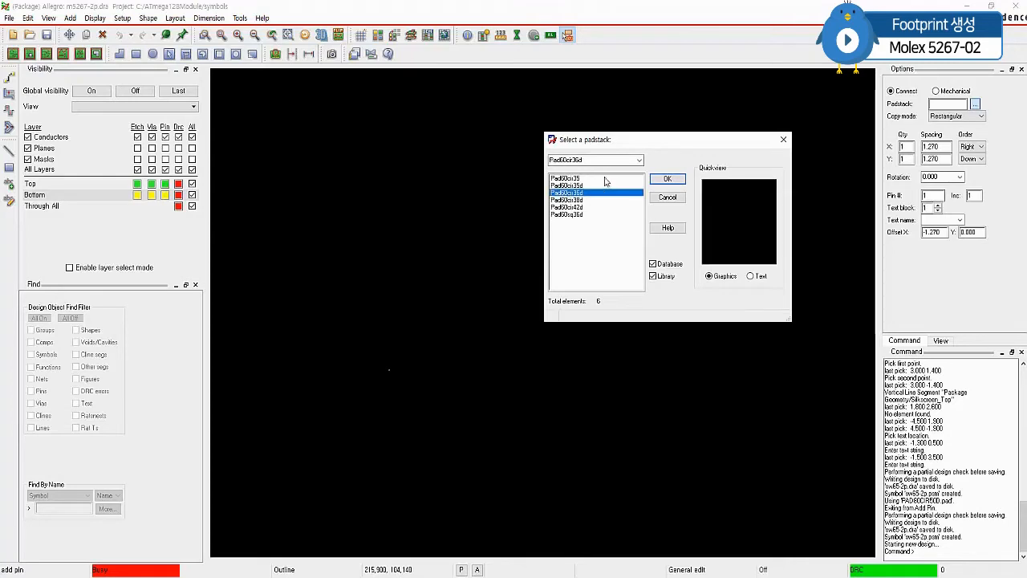
{"action": "left_click", "coordinate": [666, 181]}
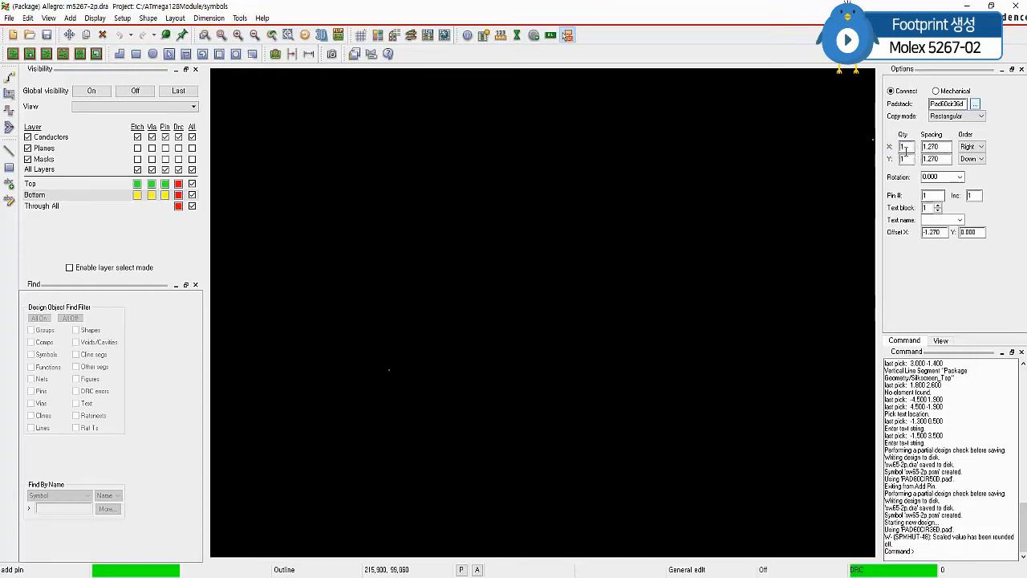
- Set the pin array's X quantity to 2 with 2.5 mm spacing, ordered to the left
{"action": "double_click", "coordinate": [904, 147]}
{"action": "type", "text": "2"}
{"action": "left_click_drag", "start_coordinate": [945, 149], "coordinate": [898, 150]}
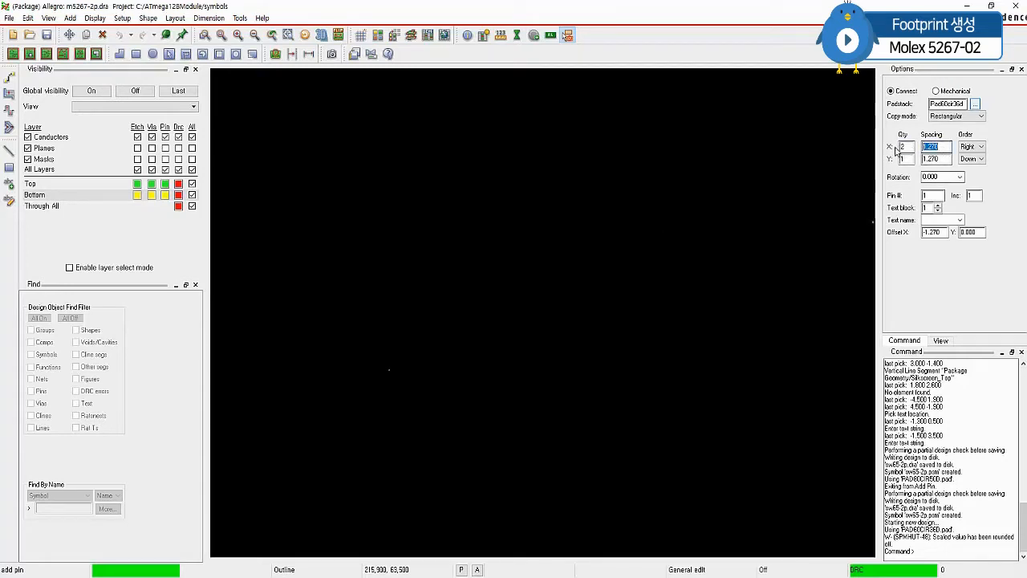
{"action": "type", "text": "2.5"}
{"action": "left_click", "coordinate": [976, 147]}
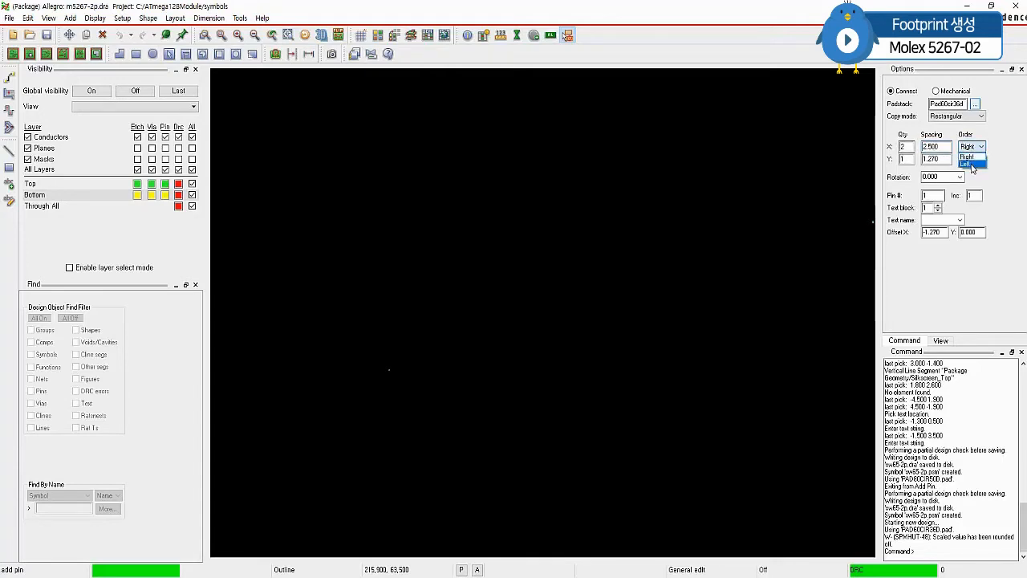
{"action": "left_click", "coordinate": [967, 163]}
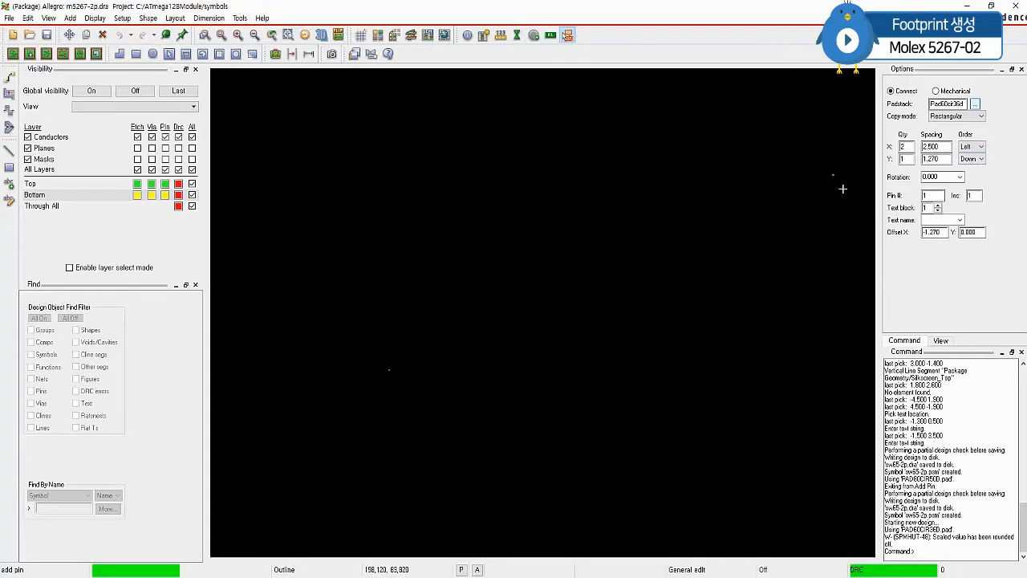
- Place the pins at the origin with x 0 0, starting at pin number 1 with increment 1, and finish adding pins
{"action": "left_click", "coordinate": [930, 196]}
{"action": "left_click_drag", "start_coordinate": [930, 202], "coordinate": [917, 202]}
{"action": "left_click_drag", "start_coordinate": [979, 200], "coordinate": [968, 202]}
{"action": "key", "text": "Return"}
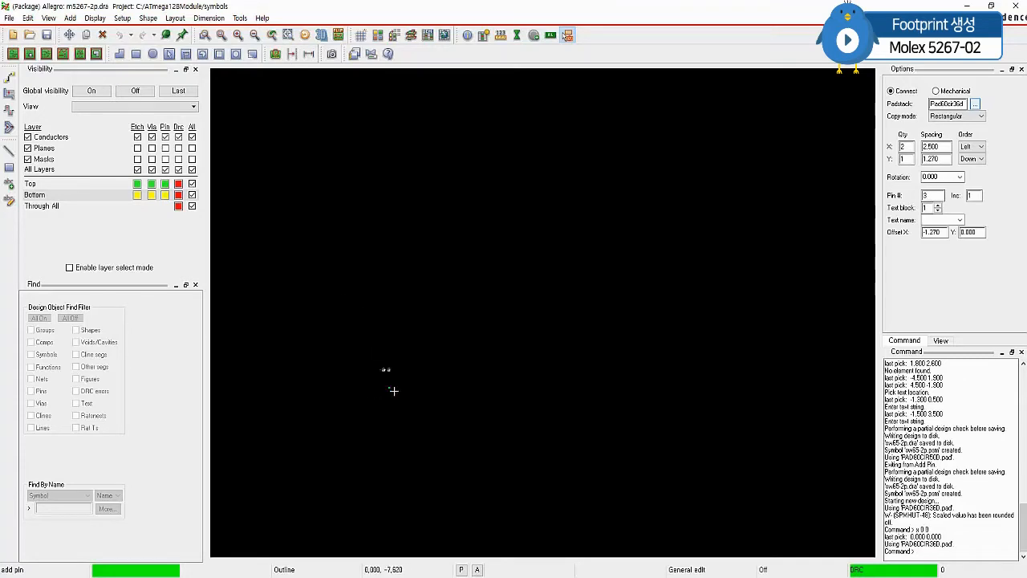
{"action": "right_click", "coordinate": [489, 282]}
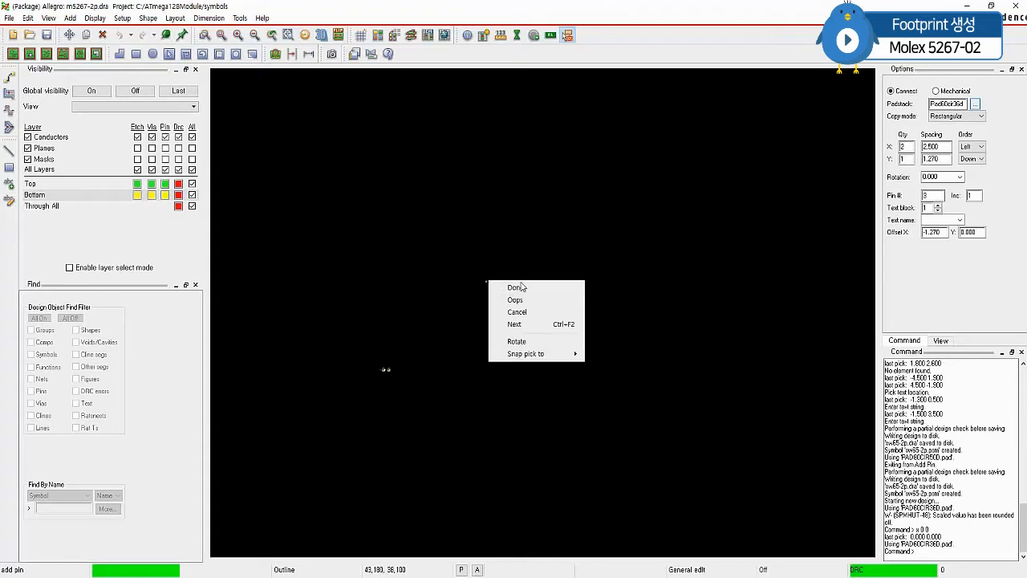
{"action": "left_click", "coordinate": [504, 286]}
- Start a padstack replacement for the placed pins and choose Pad60cir36d as the old padstack
{"action": "scroll", "coordinate": [390, 377], "scroll_direction": "up", "scroll_amount": 8}
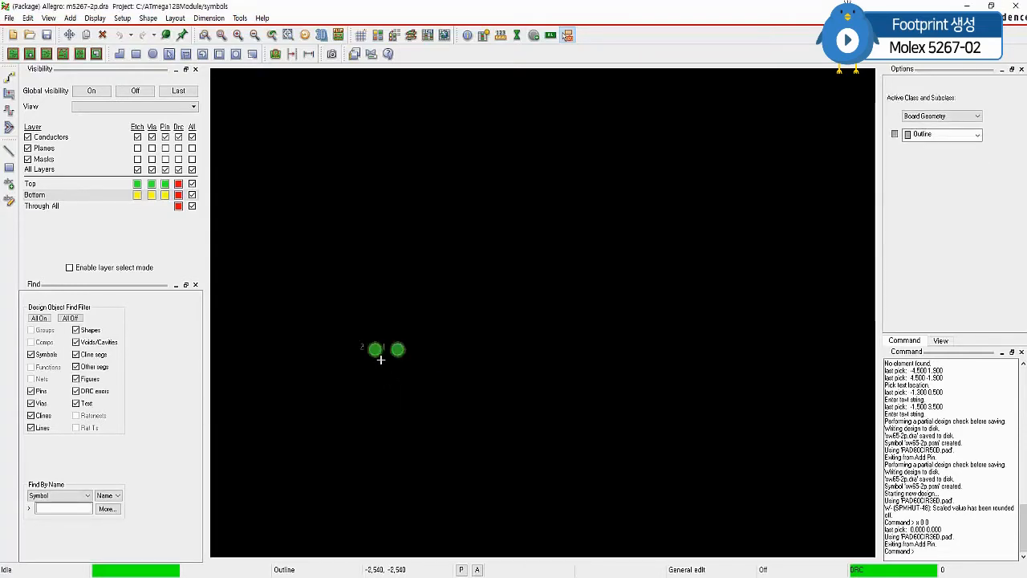
{"action": "scroll", "coordinate": [445, 392], "scroll_direction": "up", "scroll_amount": 2}
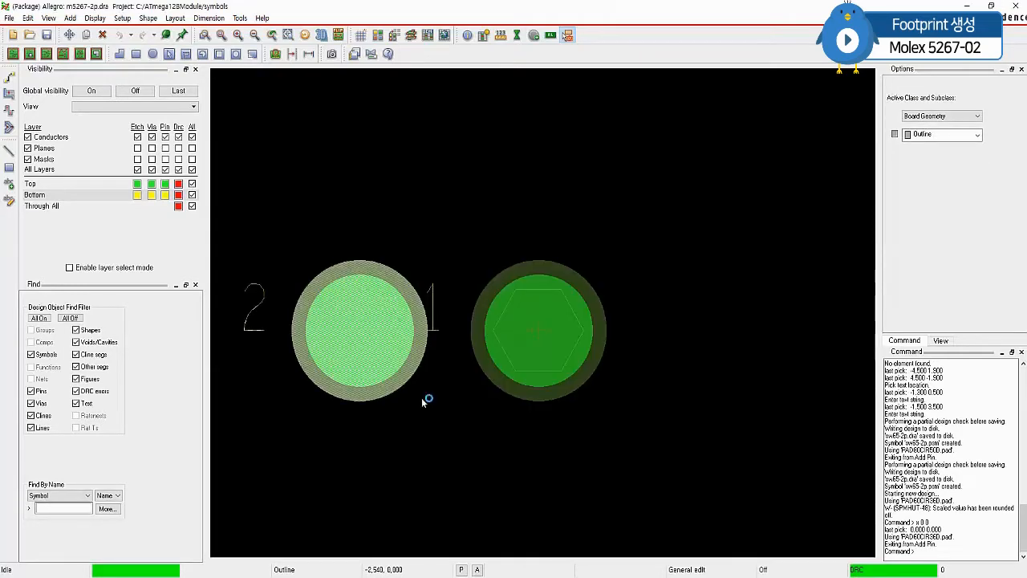
{"action": "scroll", "coordinate": [426, 399], "scroll_direction": "down", "scroll_amount": 2}
{"action": "scroll", "coordinate": [383, 389], "scroll_direction": "up", "scroll_amount": 2}
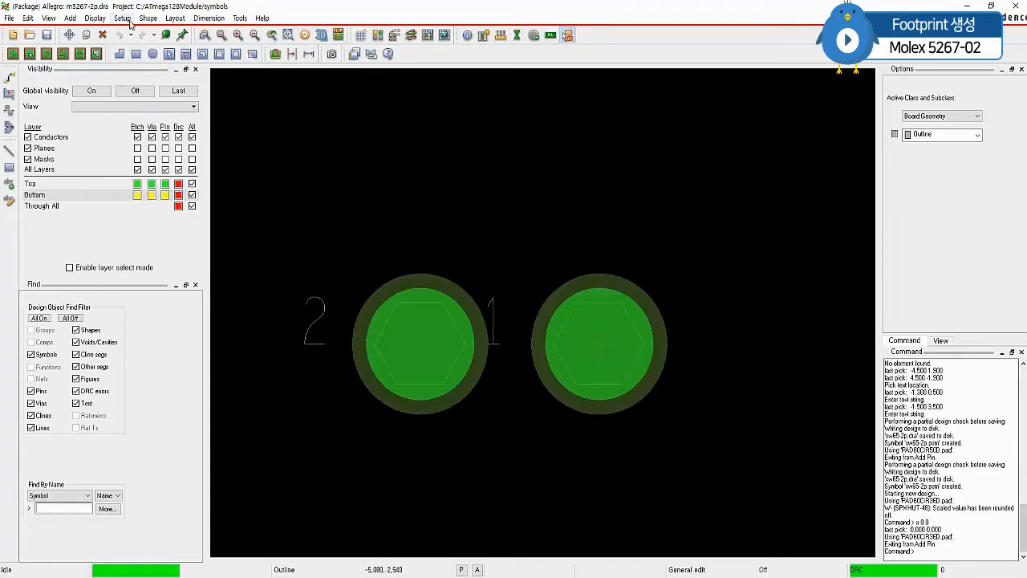
{"action": "left_click", "coordinate": [240, 19]}
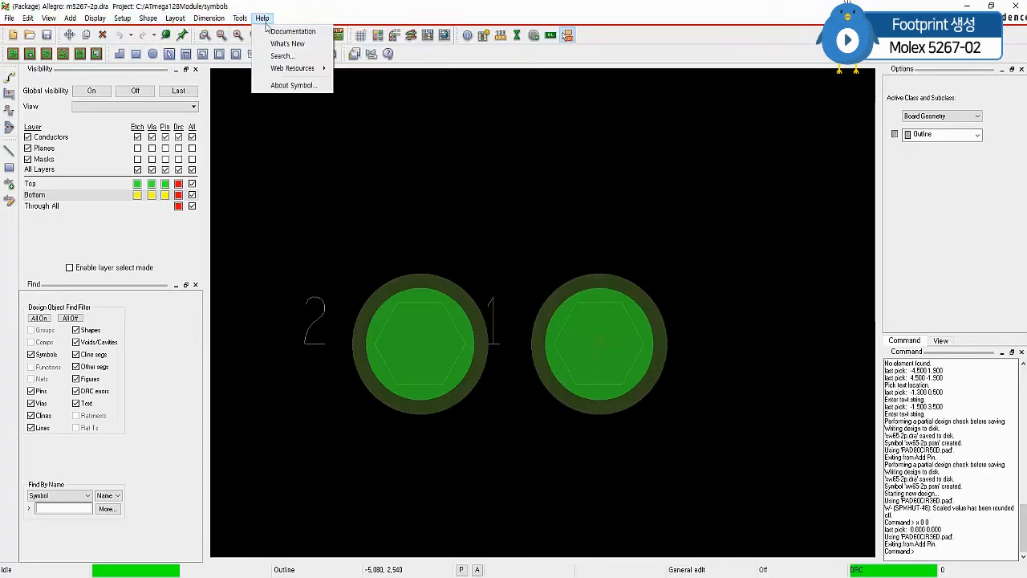
{"action": "mouse_move", "coordinate": [273, 31]}
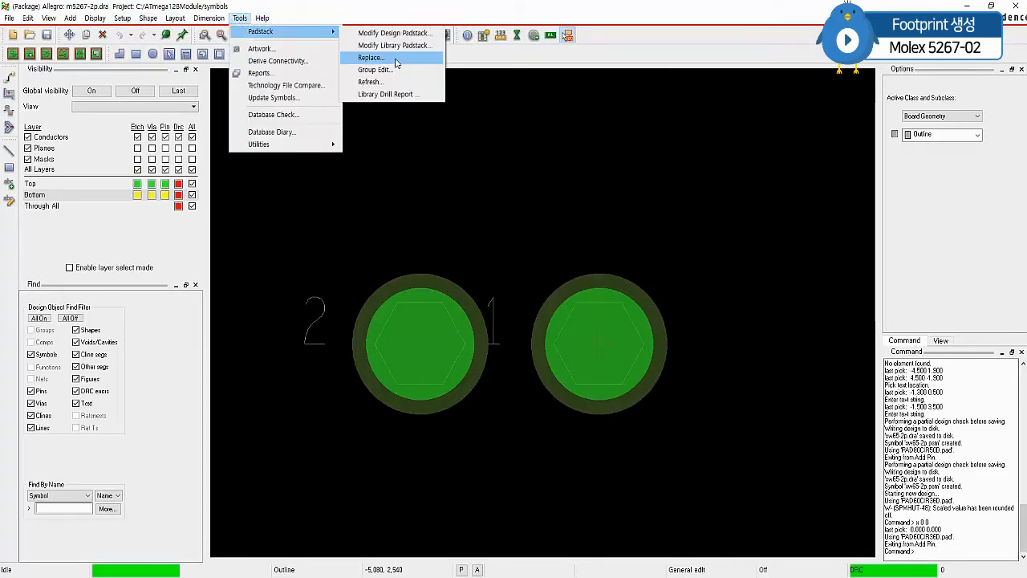
{"action": "left_click", "coordinate": [371, 58]}
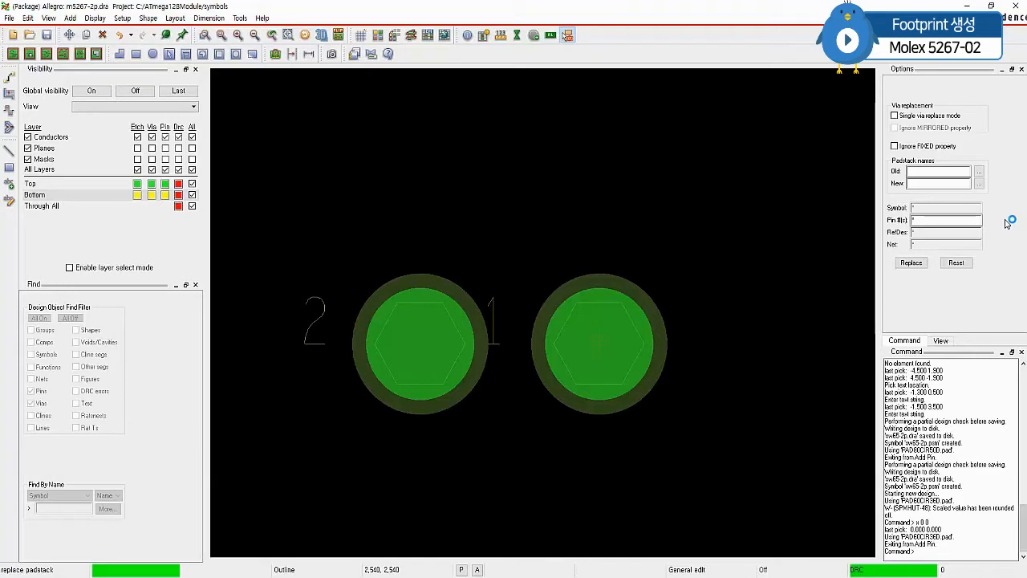
{"action": "left_click", "coordinate": [979, 172]}
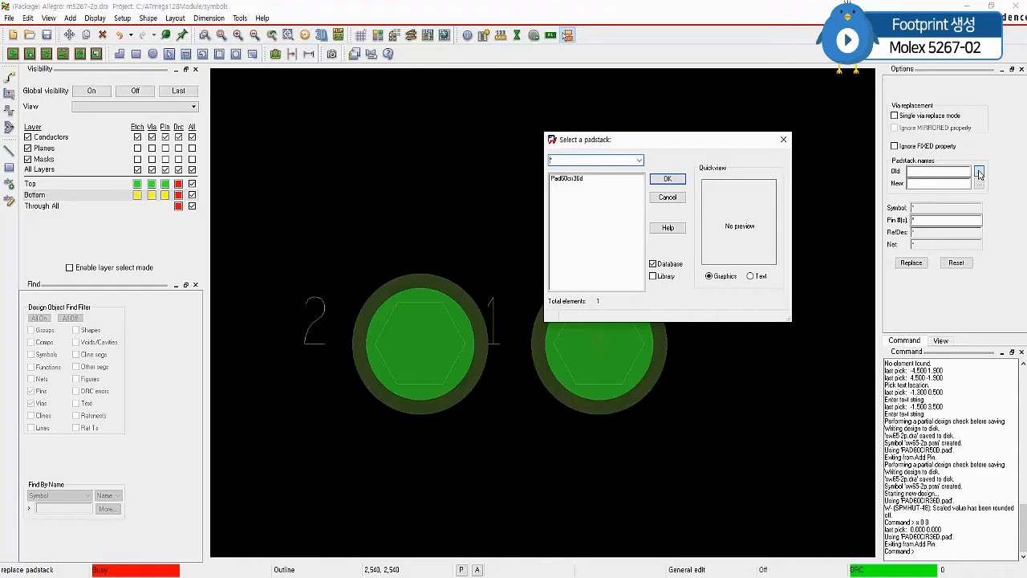
{"action": "left_click", "coordinate": [578, 177]}
{"action": "left_click", "coordinate": [670, 180]}
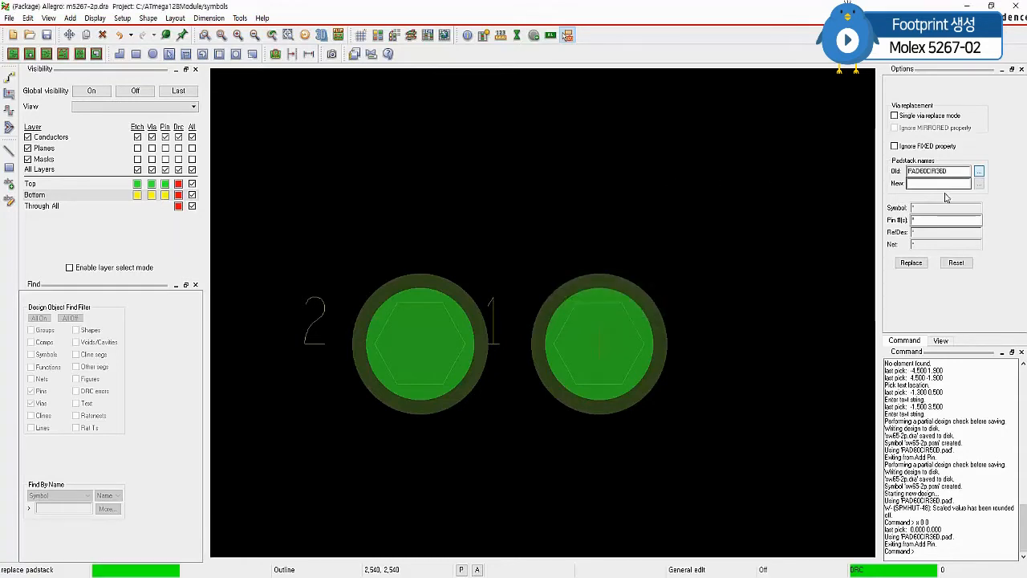
- Choose Pad60sq36d as the new padstack, limit the replacement to pin 1 and carry it out
{"action": "left_click", "coordinate": [979, 184]}
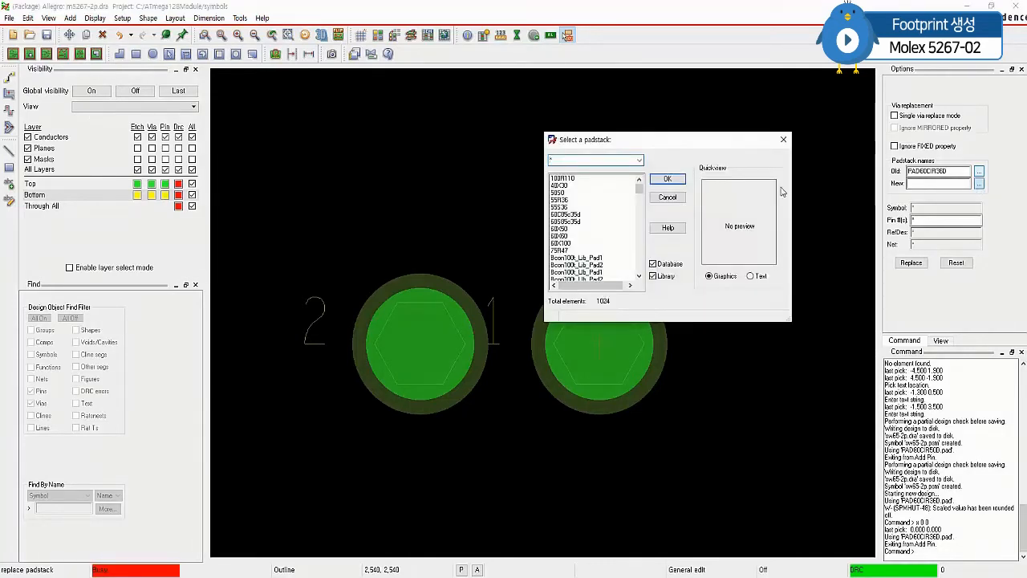
{"action": "type", "text": "pad60*"}
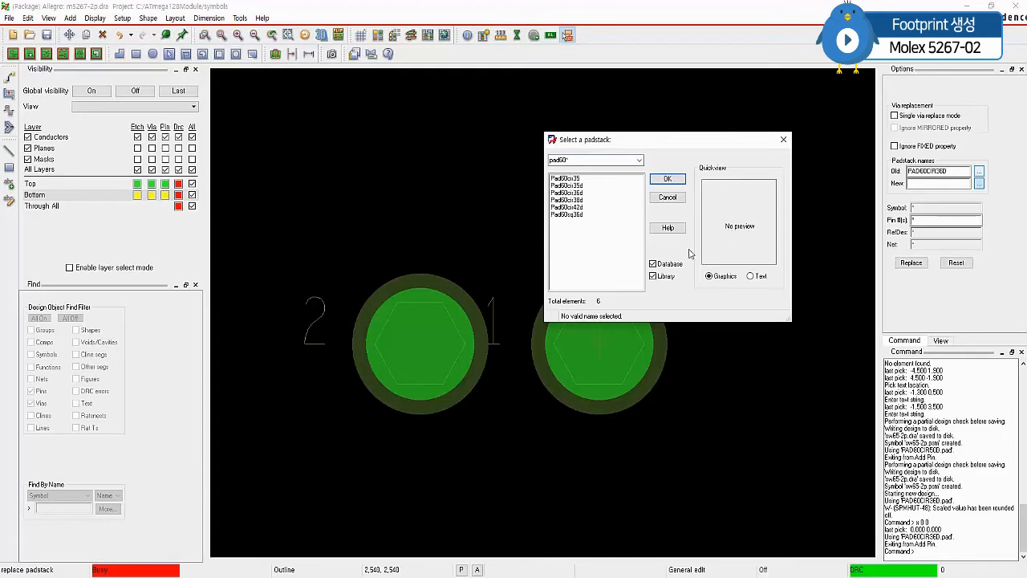
{"action": "left_click", "coordinate": [575, 215]}
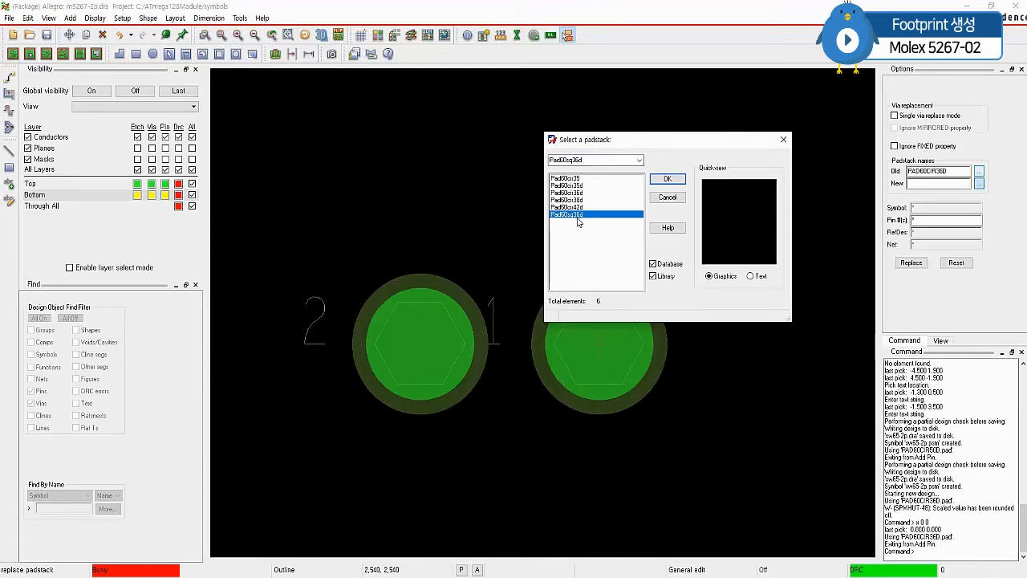
{"action": "left_click", "coordinate": [679, 180]}
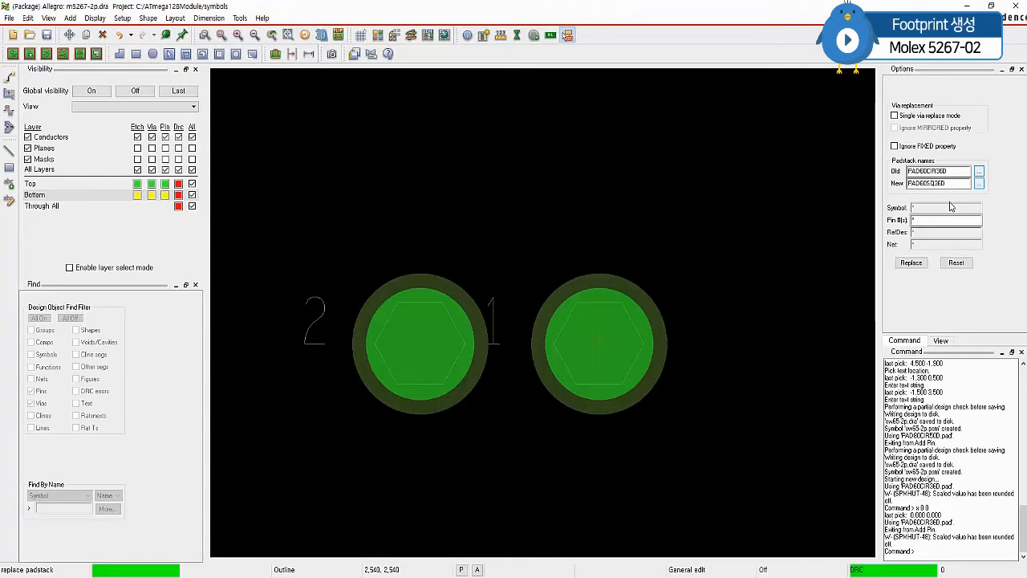
{"action": "left_click", "coordinate": [945, 219]}
{"action": "type", "text": "1"}
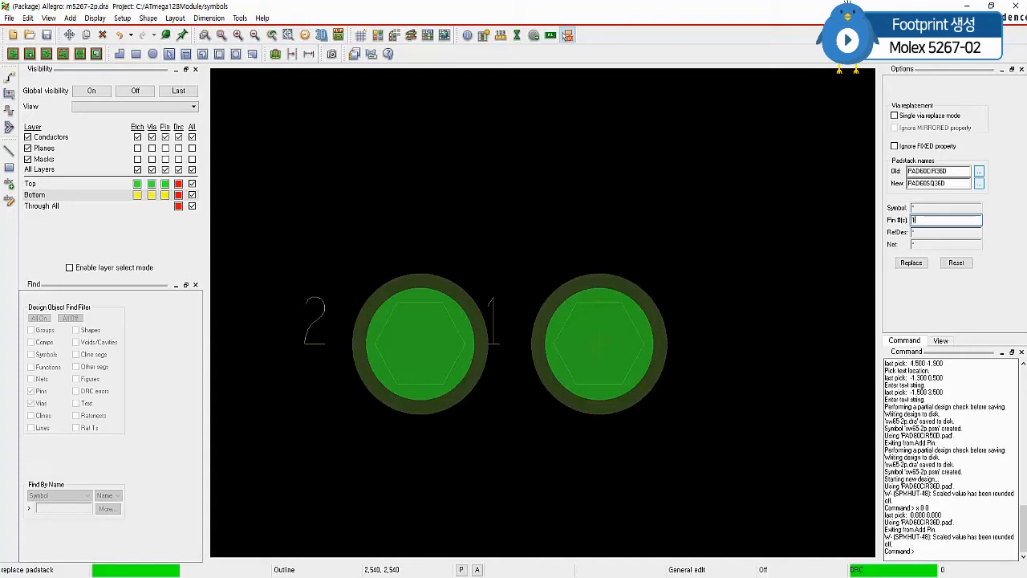
{"action": "left_click", "coordinate": [913, 266]}
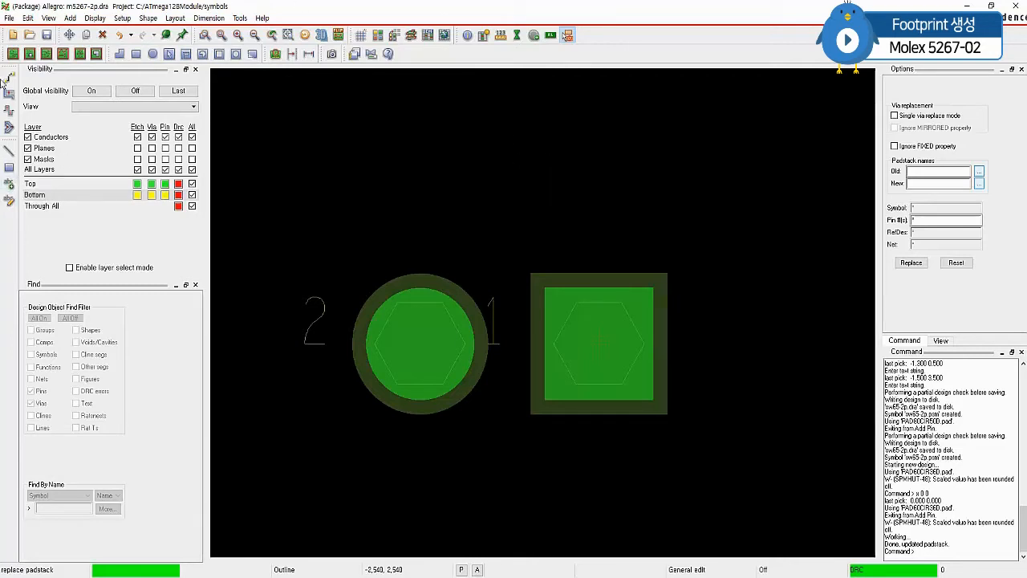
- Set up a line on Package Geometry / Silkscreen_Top with a 90-degree line lock and a line width of 0.2
{"action": "left_click", "coordinate": [69, 18]}
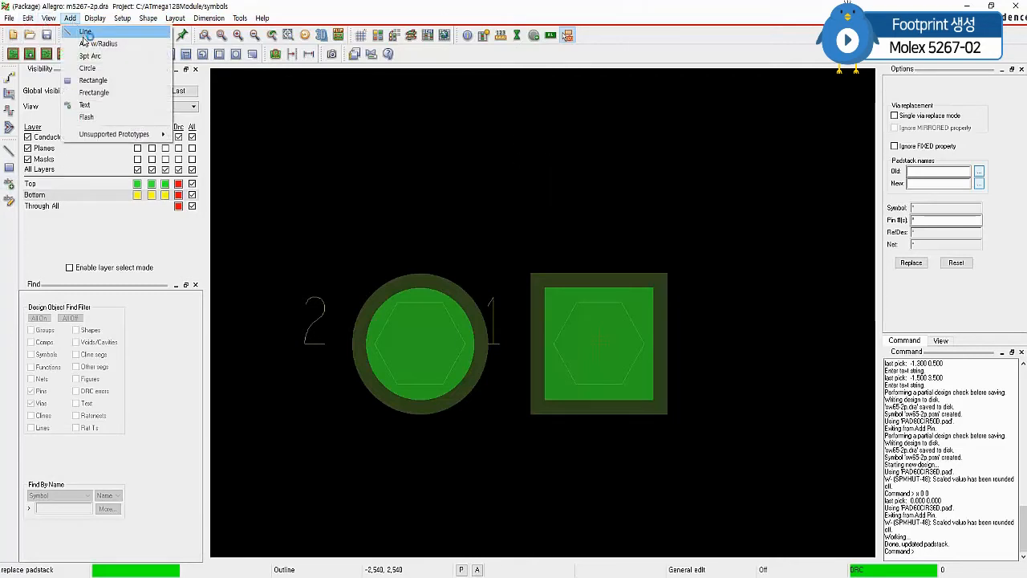
{"action": "left_click", "coordinate": [80, 33]}
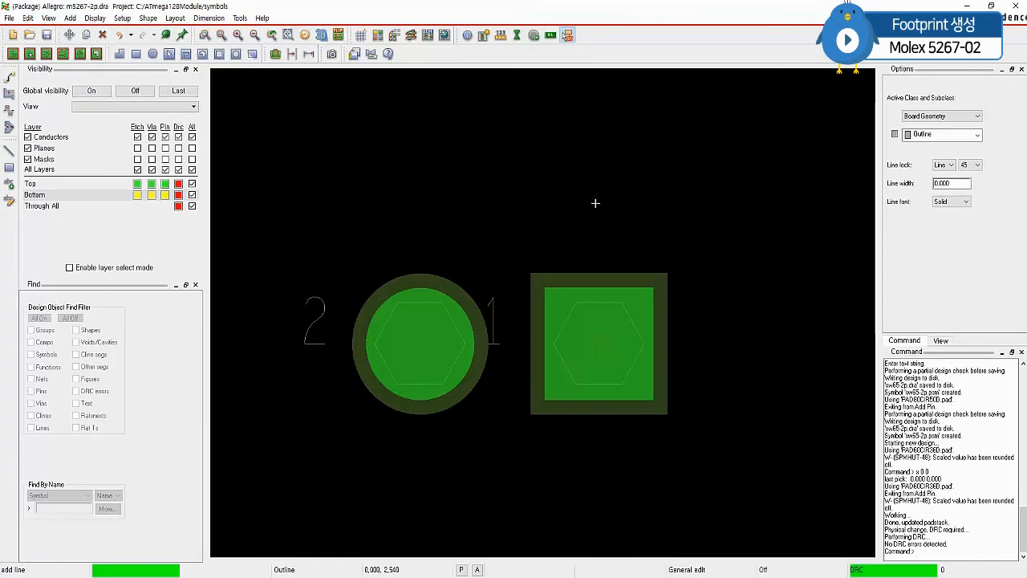
{"action": "left_click", "coordinate": [981, 117]}
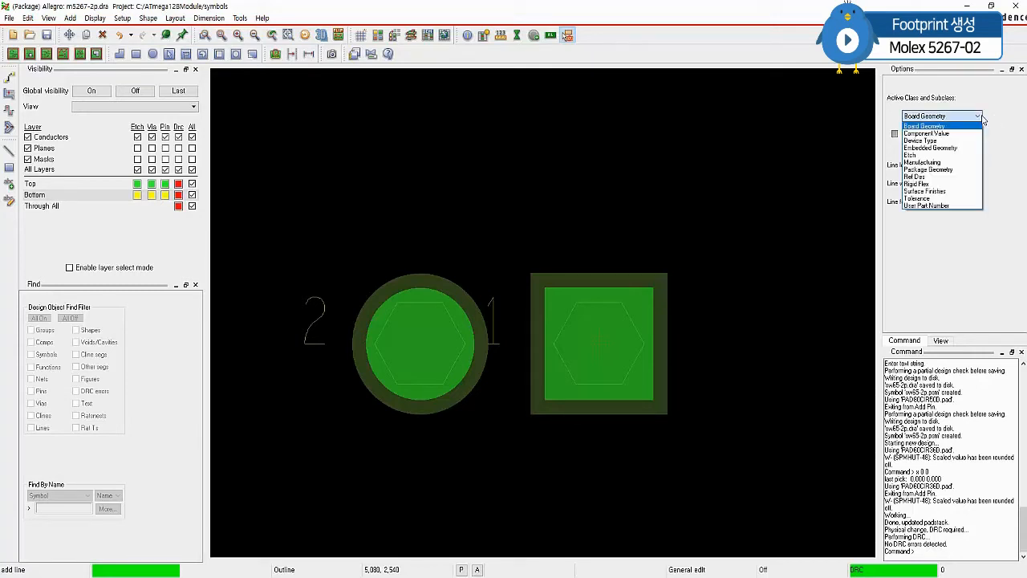
{"action": "left_click", "coordinate": [963, 169]}
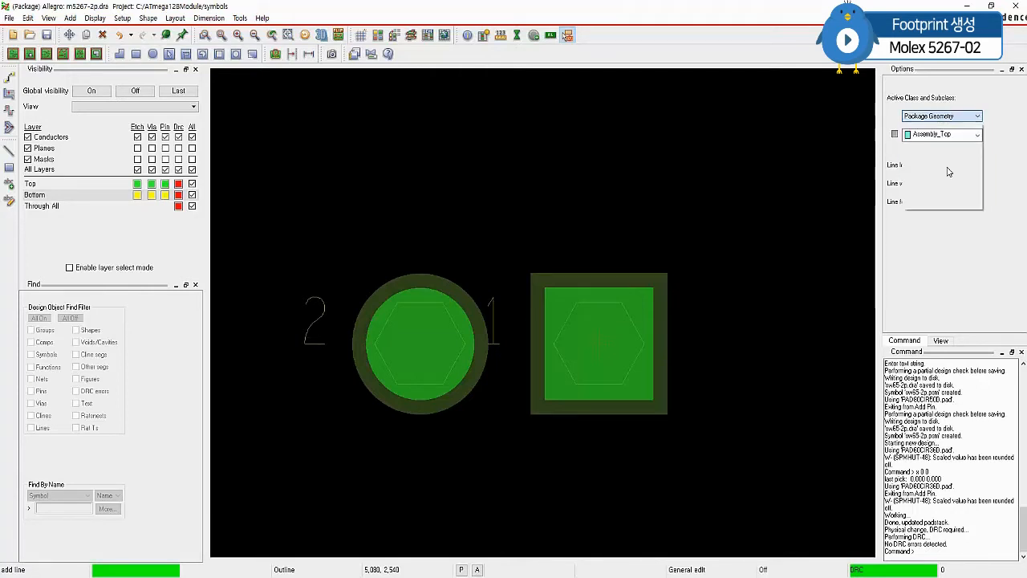
{"action": "left_click", "coordinate": [977, 135]}
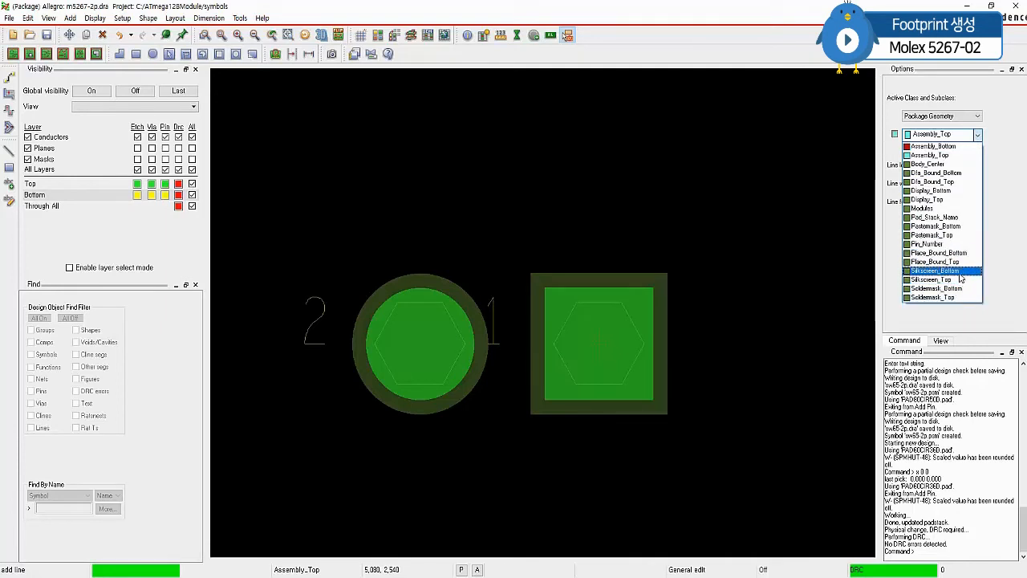
{"action": "left_click", "coordinate": [955, 280]}
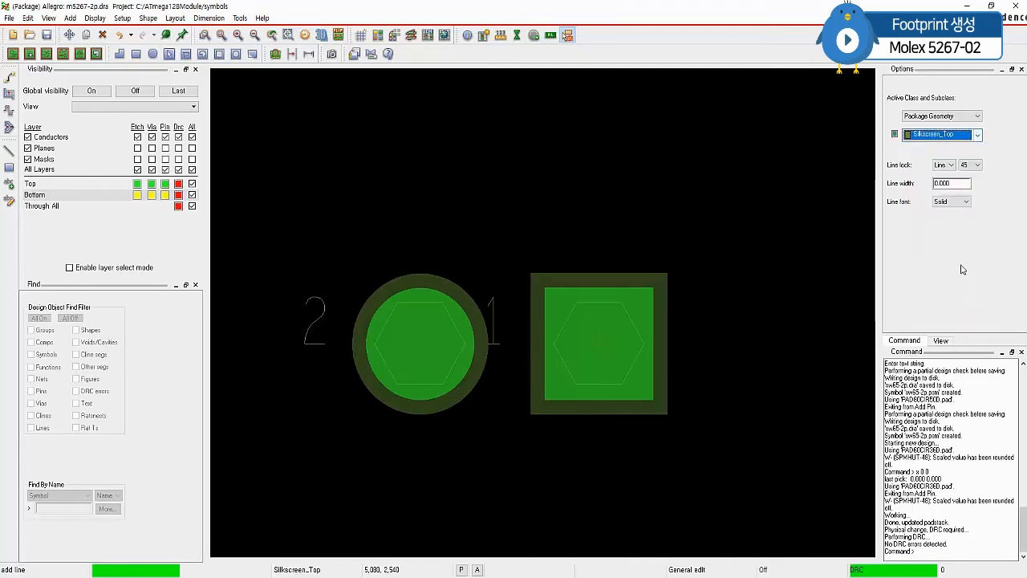
{"action": "left_click", "coordinate": [970, 165]}
{"action": "left_click", "coordinate": [967, 186]}
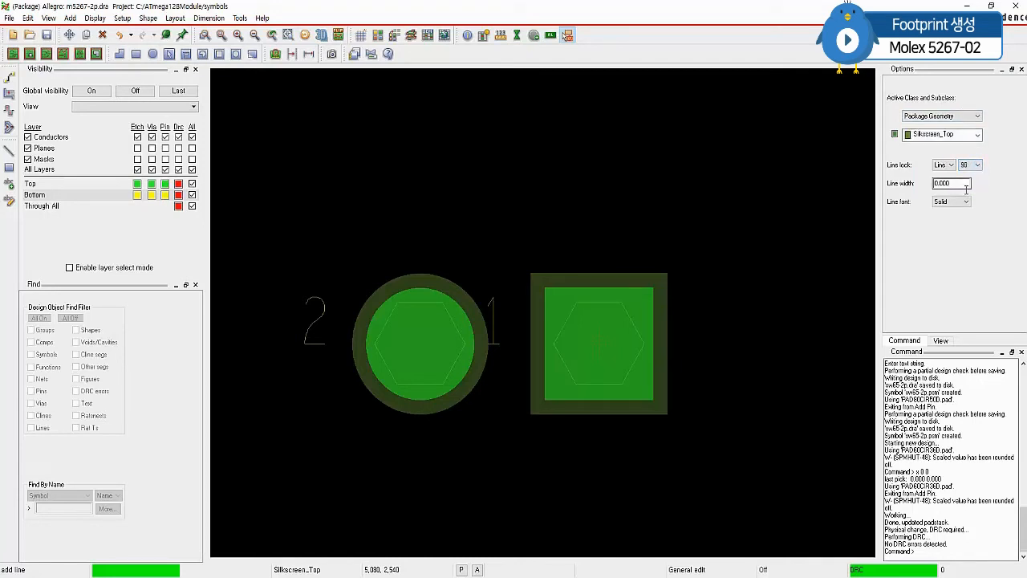
{"action": "double_click", "coordinate": [967, 186]}
{"action": "type", "text": "0.2"}
{"action": "key", "text": "Return"}
- Start the silkscreen outline at x 2.45 1.8 and draw its right side with iy -4.9
{"action": "type", "text": "x 2.45"}
{"action": "type", "text": " 4"}
{"action": "type", "text": " 1.8"}
{"action": "key", "text": "Return"}
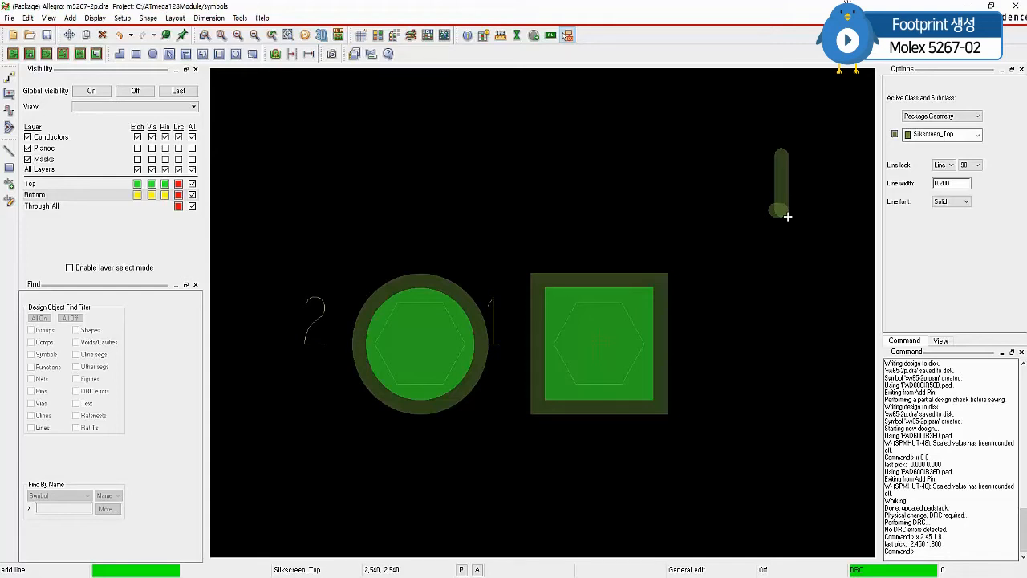
{"action": "type", "text": "iy -4.9"}
{"action": "key", "text": "Return"}
{"action": "scroll", "coordinate": [784, 214], "scroll_direction": "down", "scroll_amount": 1}
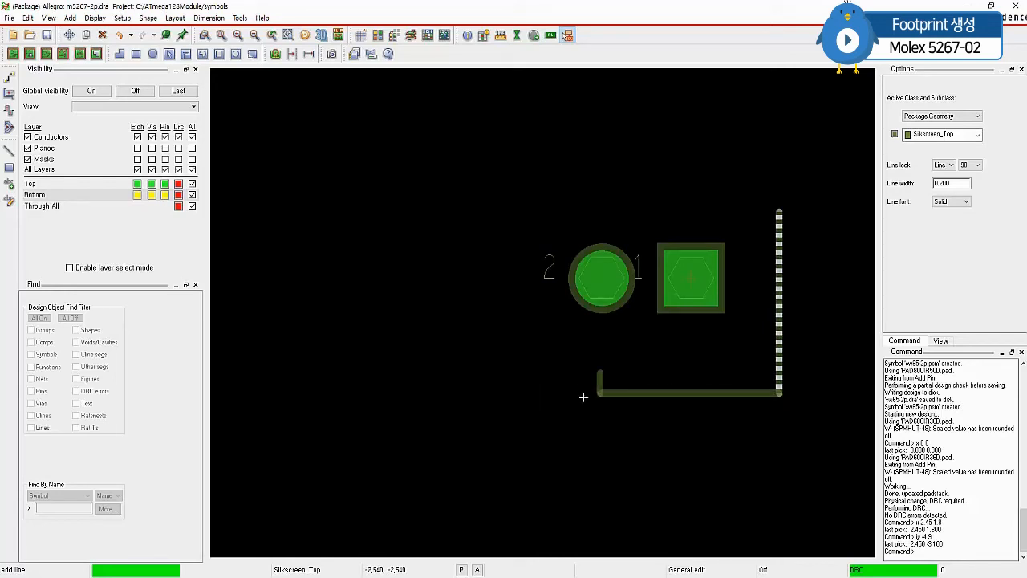
- Close the rectangular silkscreen outline with ix -7.4, iy 4.9 and ix 7.4, and finish the line
{"action": "type", "text": "ix -7.4"}
{"action": "key", "text": "Return"}
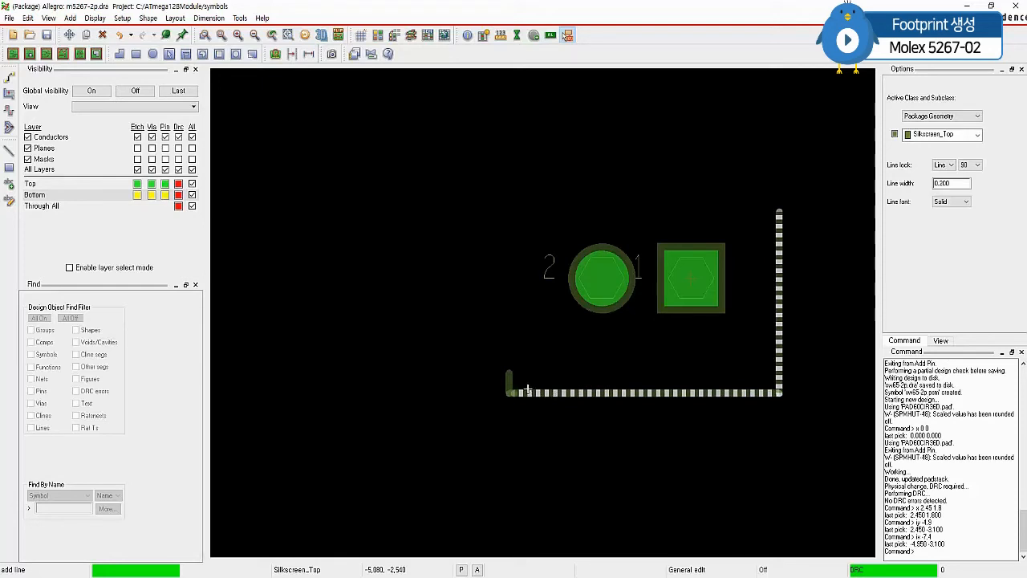
{"action": "type", "text": "iy 4.9"}
{"action": "key", "text": "Return"}
{"action": "type", "text": "ix 7.4"}
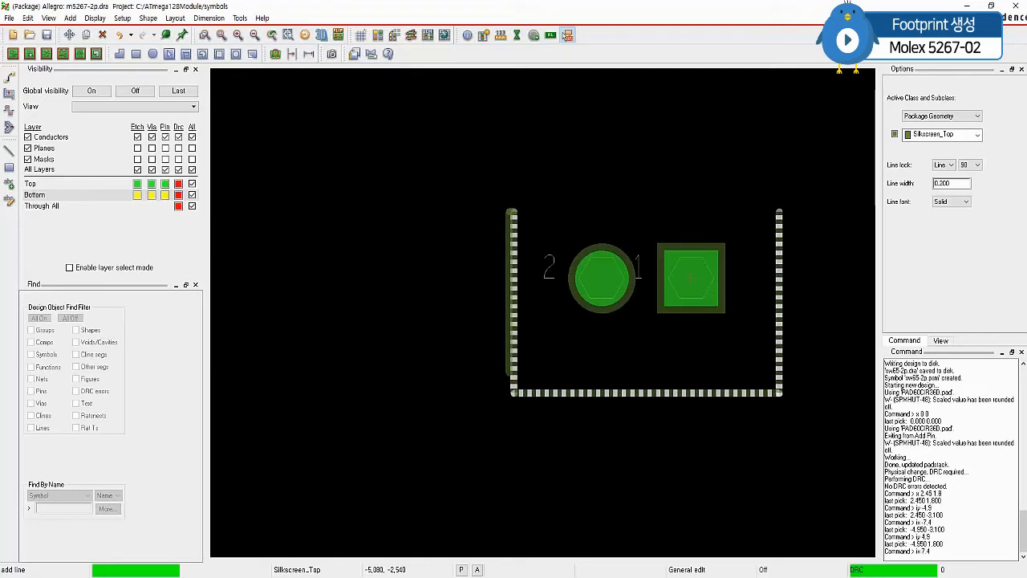
{"action": "key", "text": "Return"}
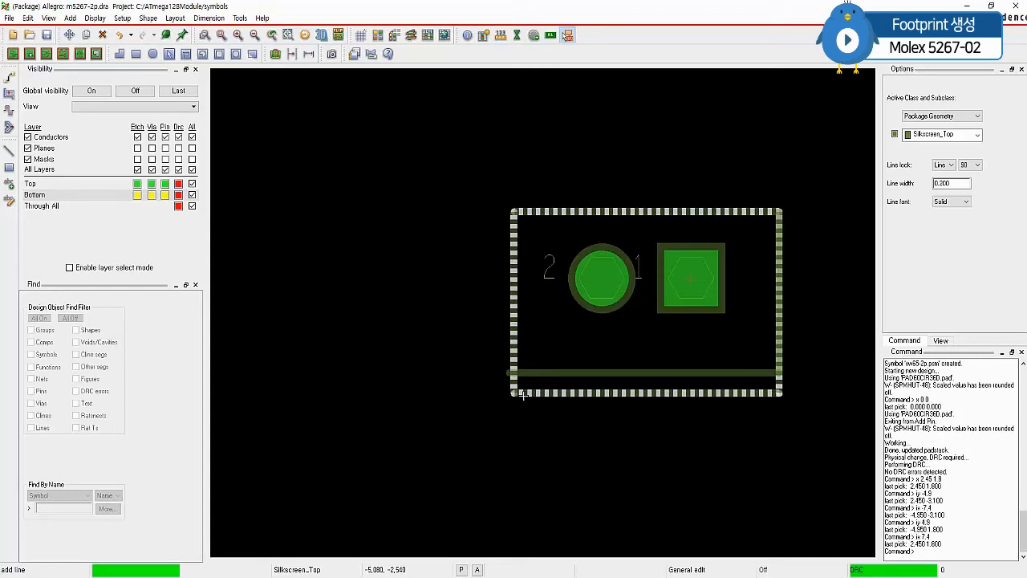
{"action": "right_click", "coordinate": [540, 168]}
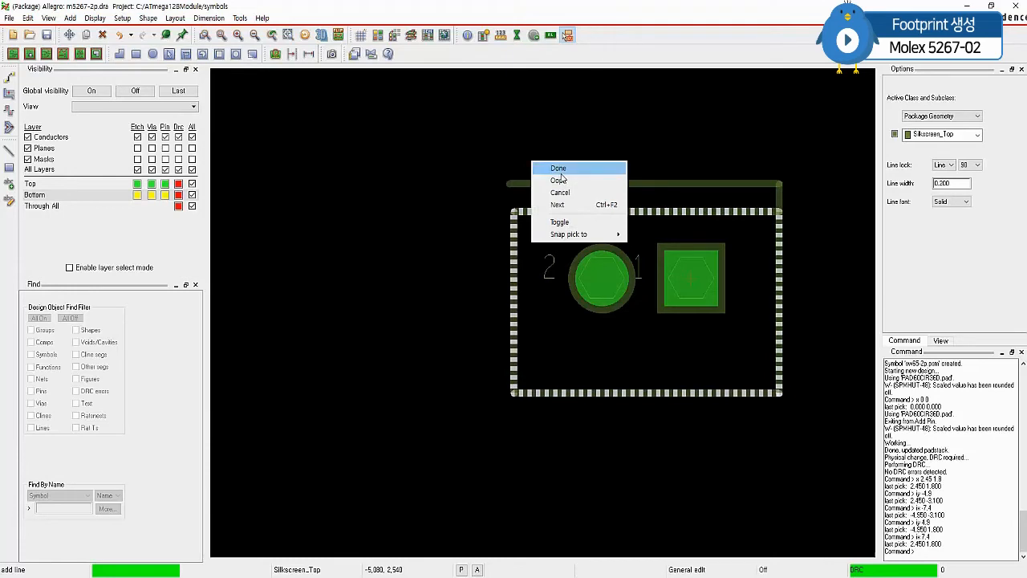
{"action": "left_click", "coordinate": [568, 170]}
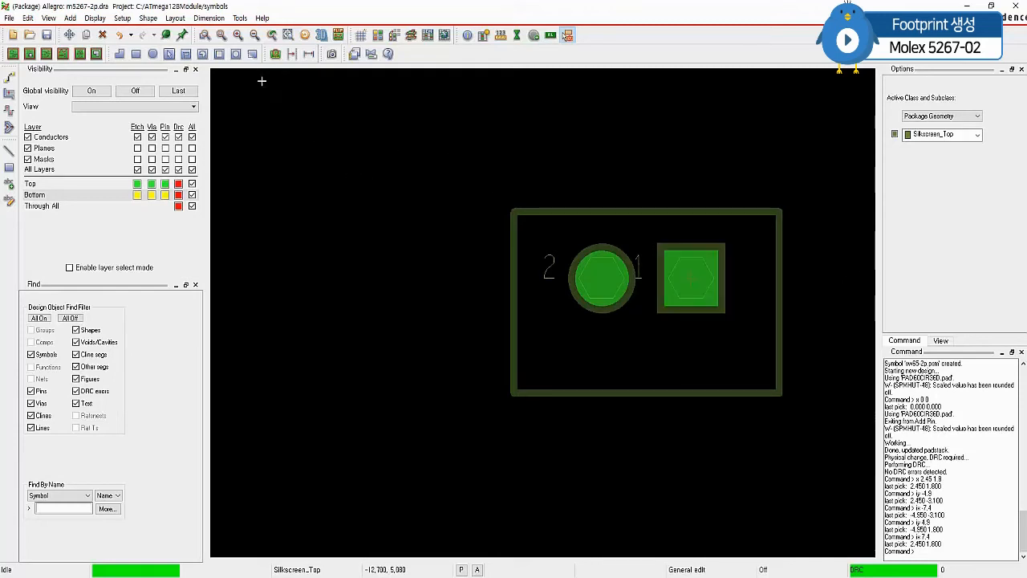
- Chamfer the upper-left corner of the silkscreen outline with a first trim segment of 1.4, and finish the command
{"action": "left_click", "coordinate": [207, 19]}
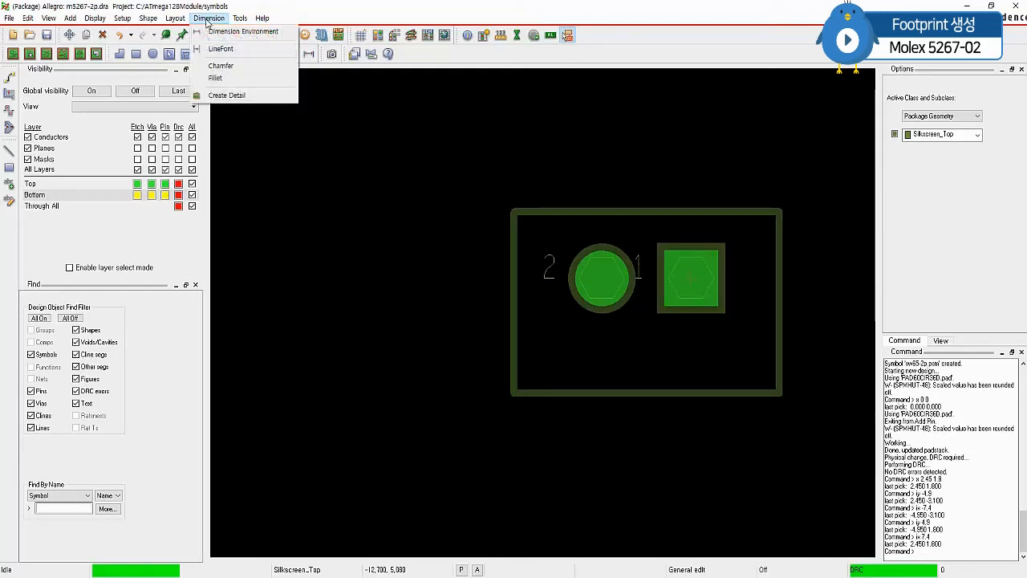
{"action": "left_click", "coordinate": [222, 65]}
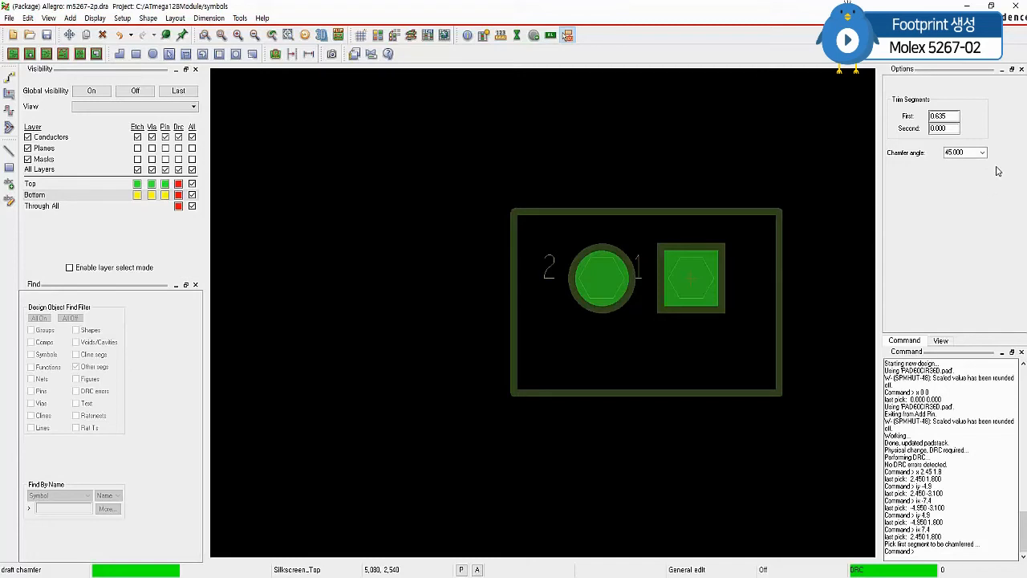
{"action": "left_click_drag", "start_coordinate": [956, 117], "coordinate": [923, 122]}
{"action": "type", "text": "1.4"}
{"action": "key", "text": "Tab"}
{"action": "left_click_drag", "start_coordinate": [484, 176], "coordinate": [547, 247]}
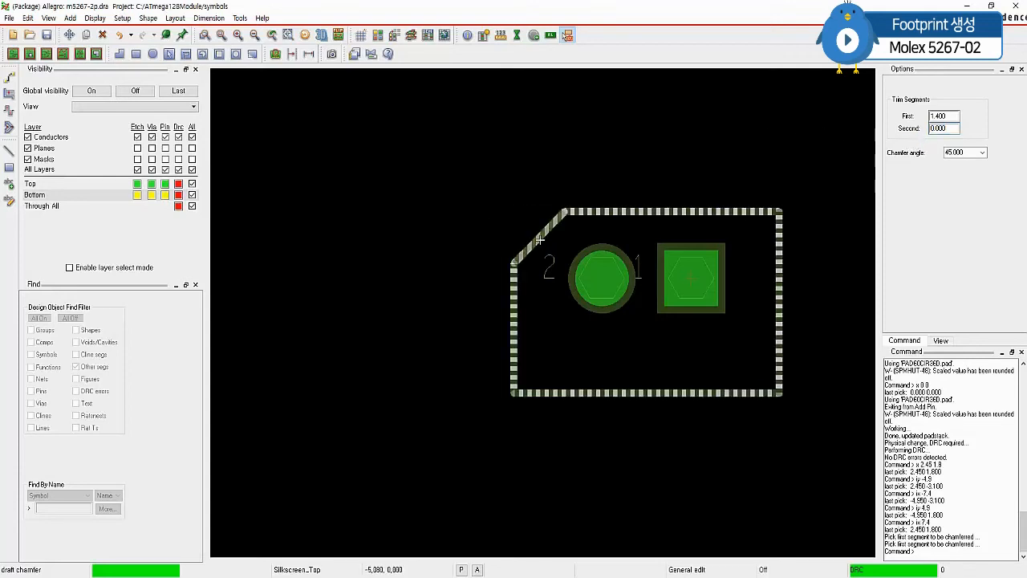
{"action": "right_click", "coordinate": [481, 124]}
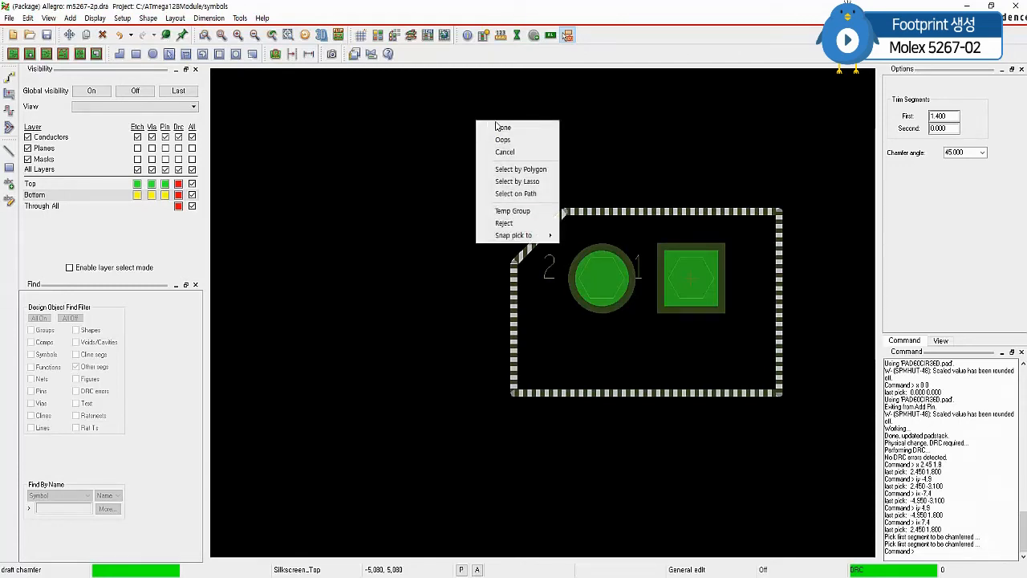
{"action": "left_click", "coordinate": [507, 129]}
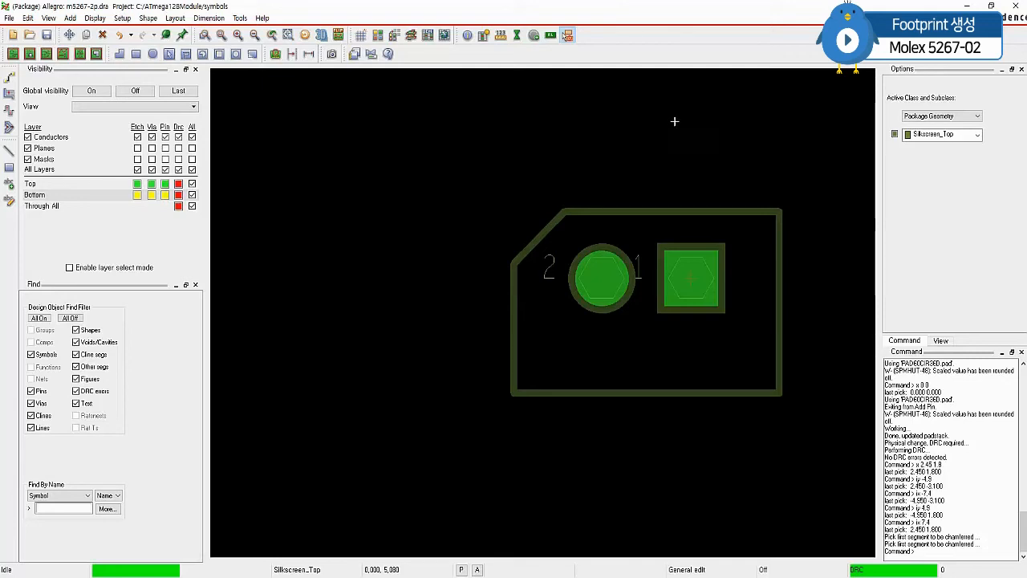
- Start a new line on the Assembly_Top subclass of Package Geometry at x 2.45 1.8
{"action": "left_click", "coordinate": [71, 19]}
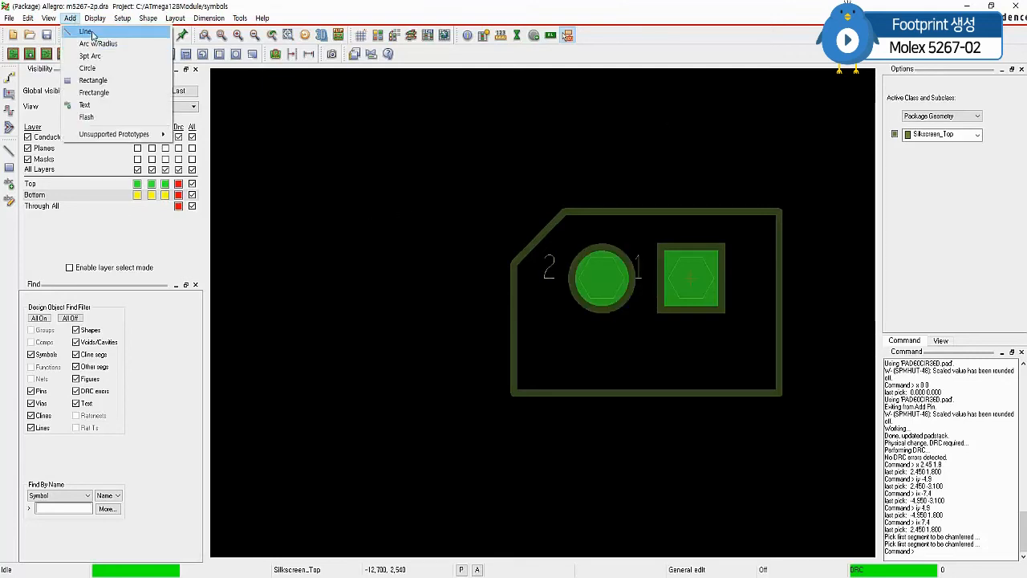
{"action": "left_click", "coordinate": [87, 32]}
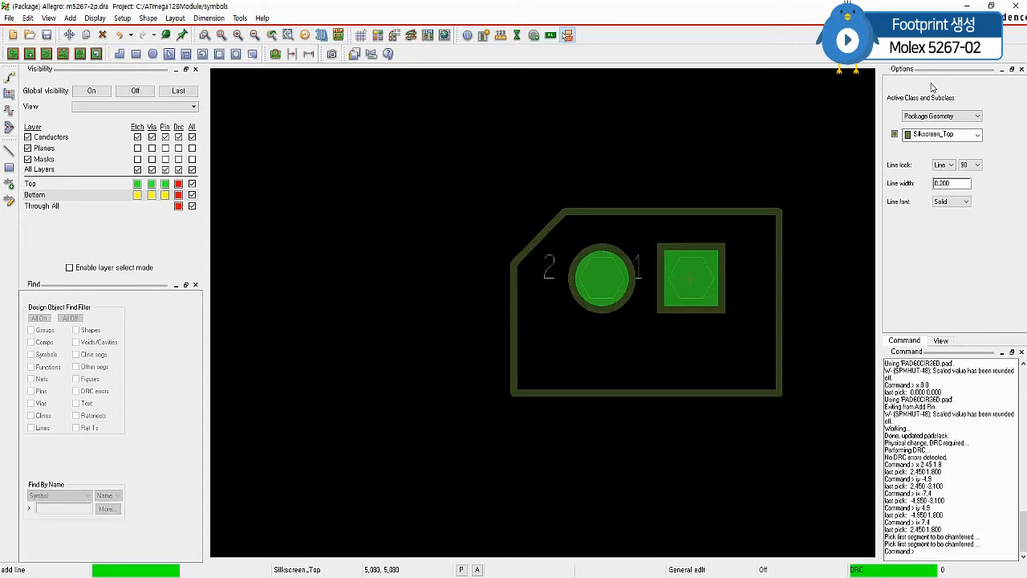
{"action": "left_click", "coordinate": [978, 136]}
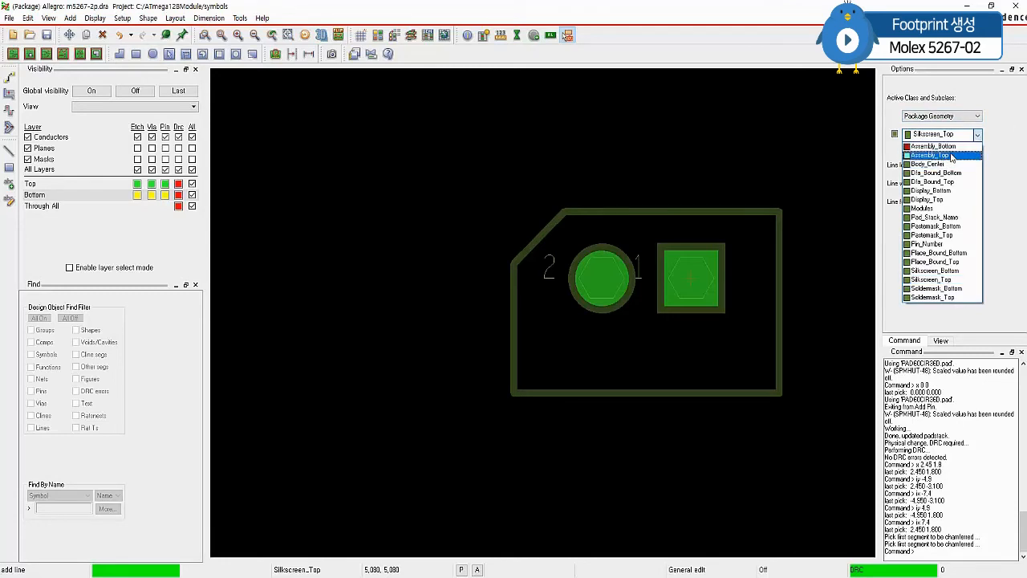
{"action": "left_click", "coordinate": [951, 158]}
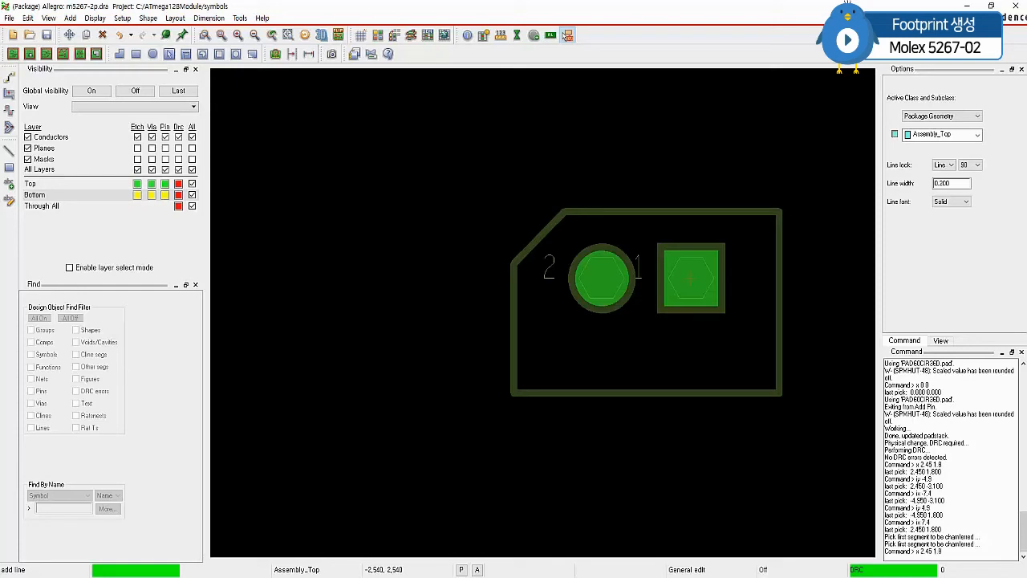
{"action": "key", "text": "Return"}
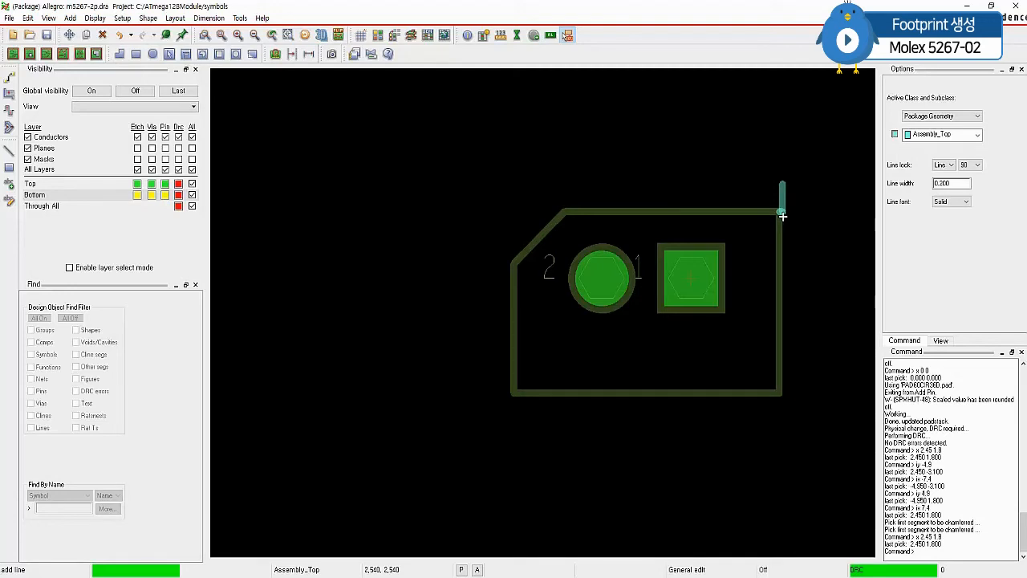
- Draw the rectangular assembly outline with iy -4.9, ix -7.4, iy 4.9 and ix 7.4, and finish the line
{"action": "type", "text": "iy -4.9"}
{"action": "key", "text": "Return"}
{"action": "type", "text": "ix -7"}
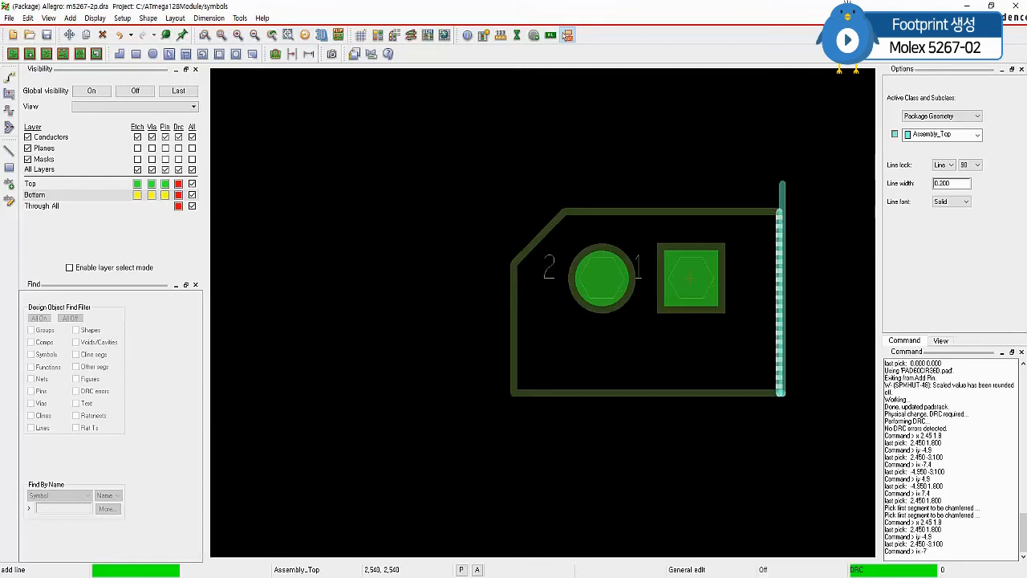
{"action": "type", "text": ".4"}
{"action": "key", "text": "Return"}
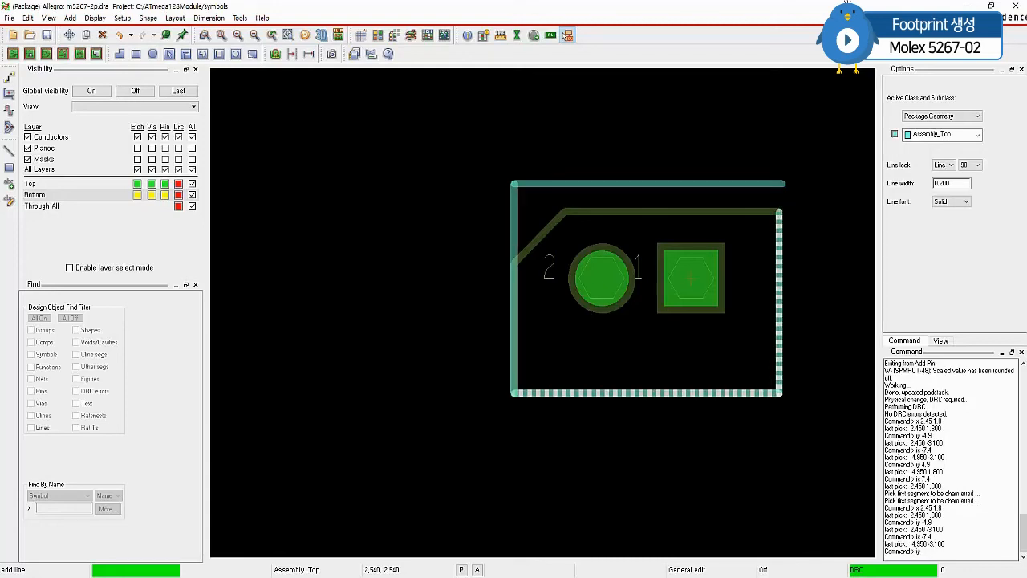
{"action": "type", "text": "iy 4.9"}
{"action": "key", "text": "Return"}
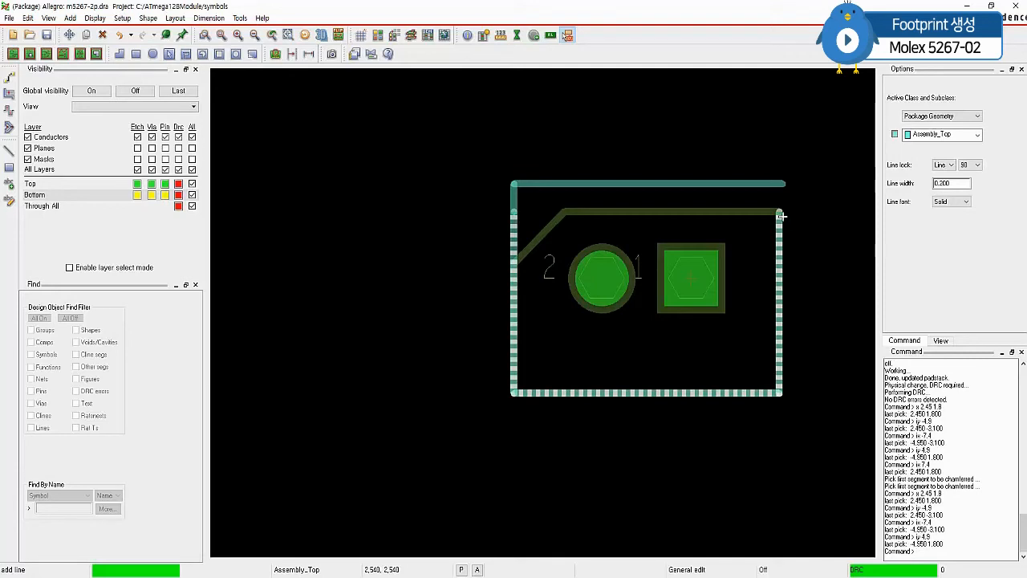
{"action": "type", "text": "ix 7.4"}
{"action": "key", "text": "Return"}
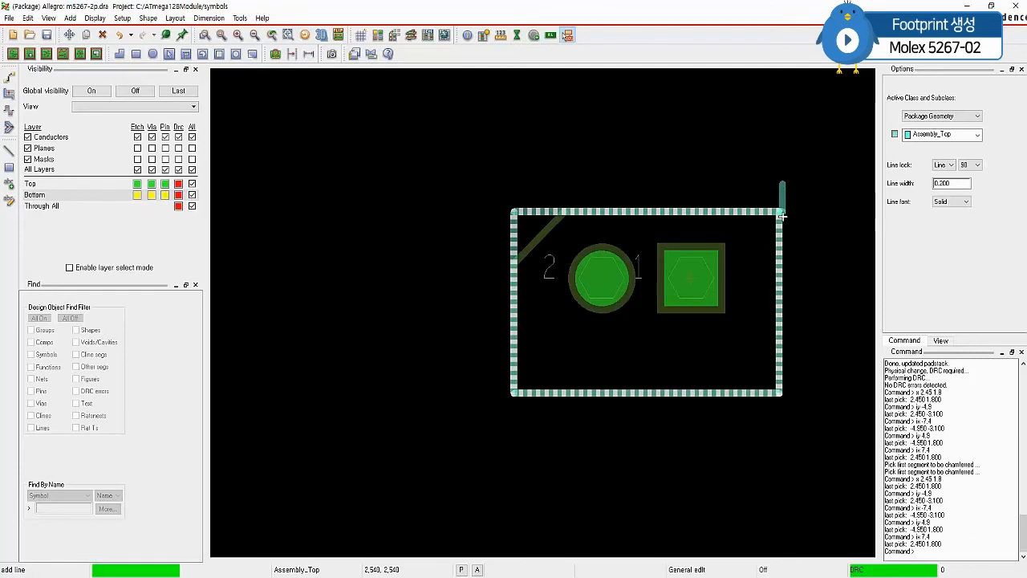
{"action": "key", "text": "F6"}
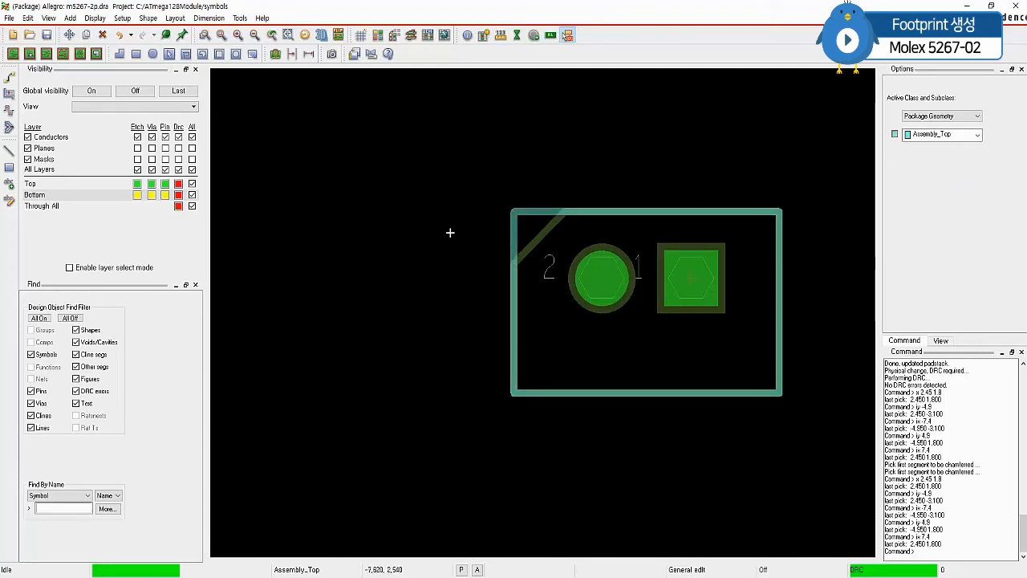
- Chamfer the upper-left corner of the assembly outline with the same 1.4 trim, and finish the command
{"action": "left_click", "coordinate": [209, 18]}
{"action": "left_click", "coordinate": [230, 67]}
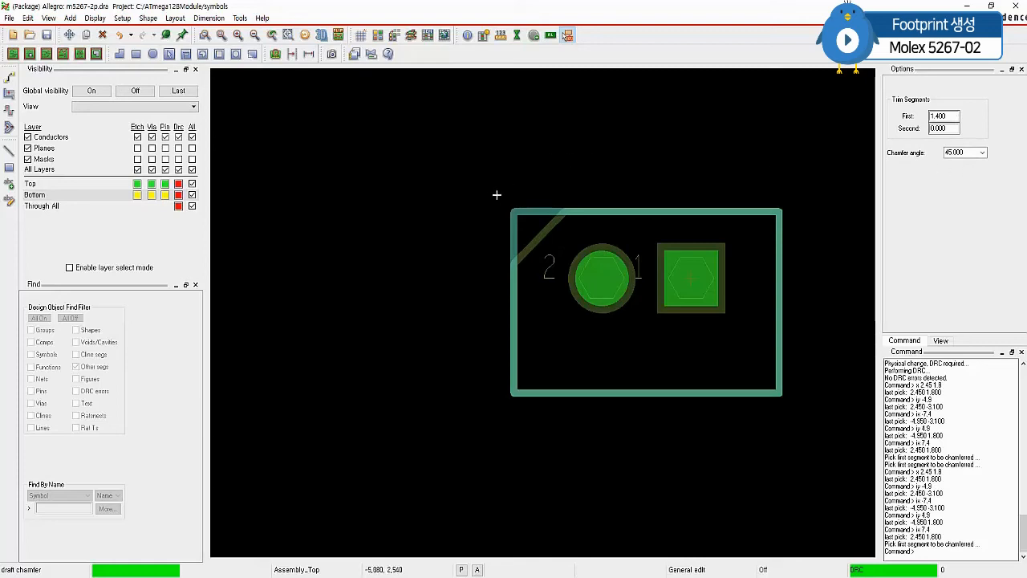
{"action": "left_click_drag", "start_coordinate": [482, 184], "coordinate": [546, 249]}
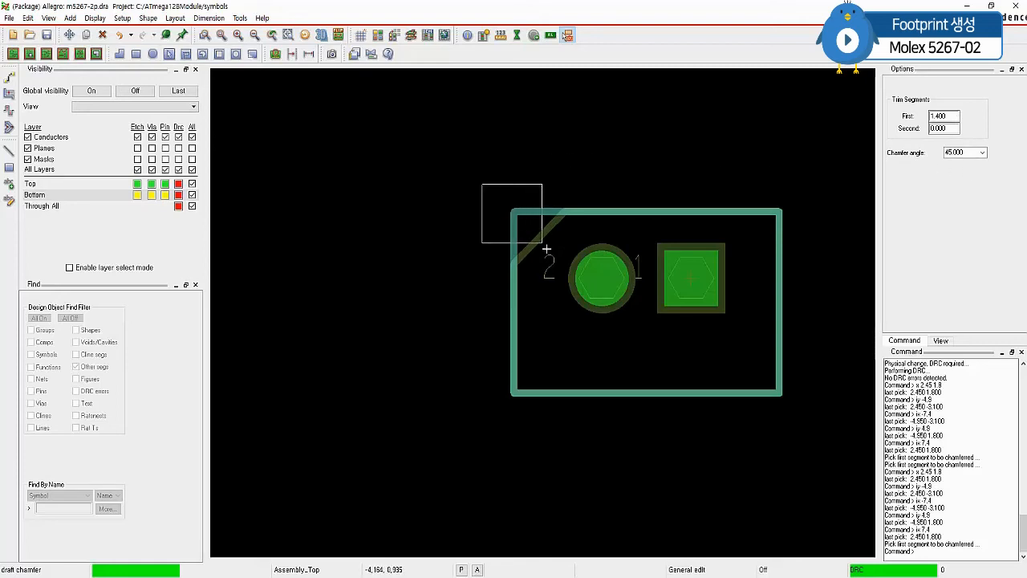
{"action": "left_click_drag", "start_coordinate": [547, 250], "coordinate": [547, 249]}
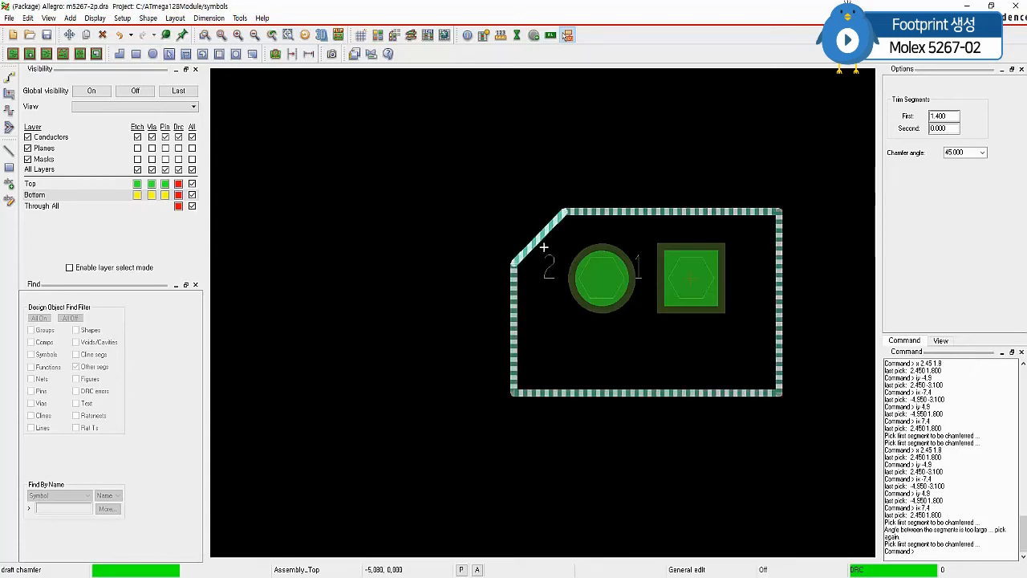
{"action": "right_click", "coordinate": [524, 146]}
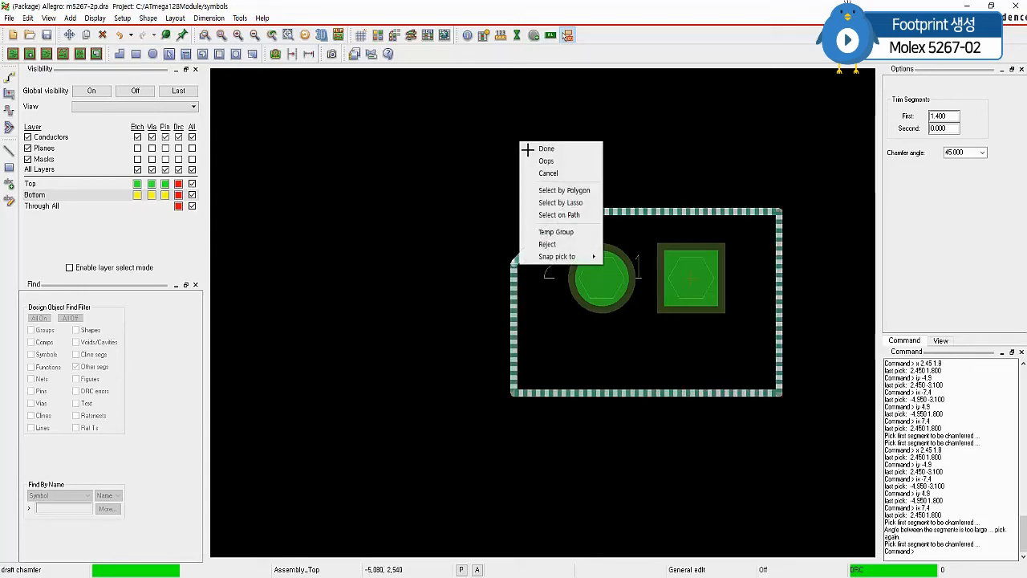
{"action": "left_click", "coordinate": [536, 148]}
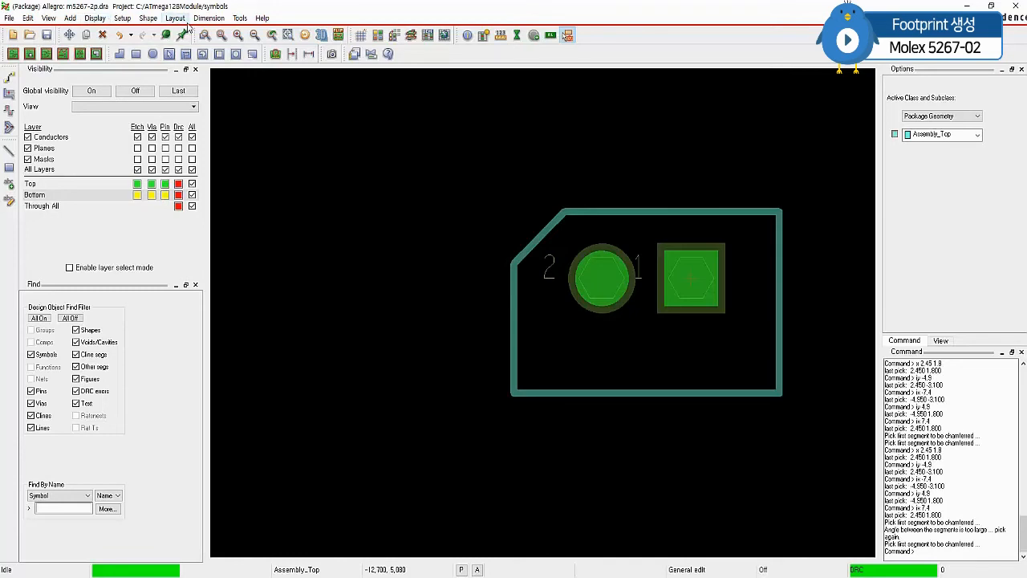
- Z-copy the chamfered assembly outline as a shape to Package Geometry, subclass PLACE_BOUND_TOP, and finish the command
{"action": "left_click", "coordinate": [29, 18]}
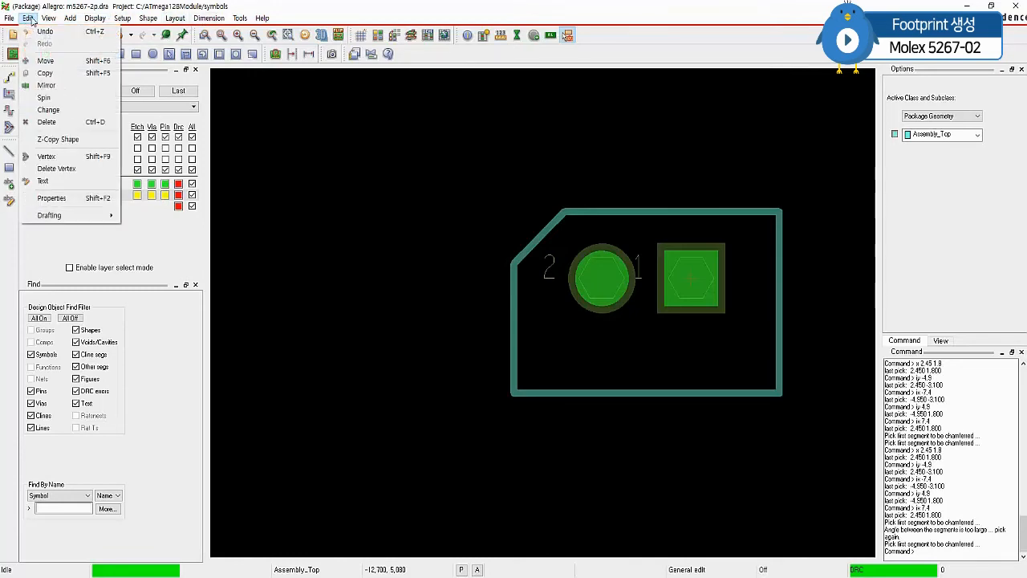
{"action": "left_click", "coordinate": [57, 139]}
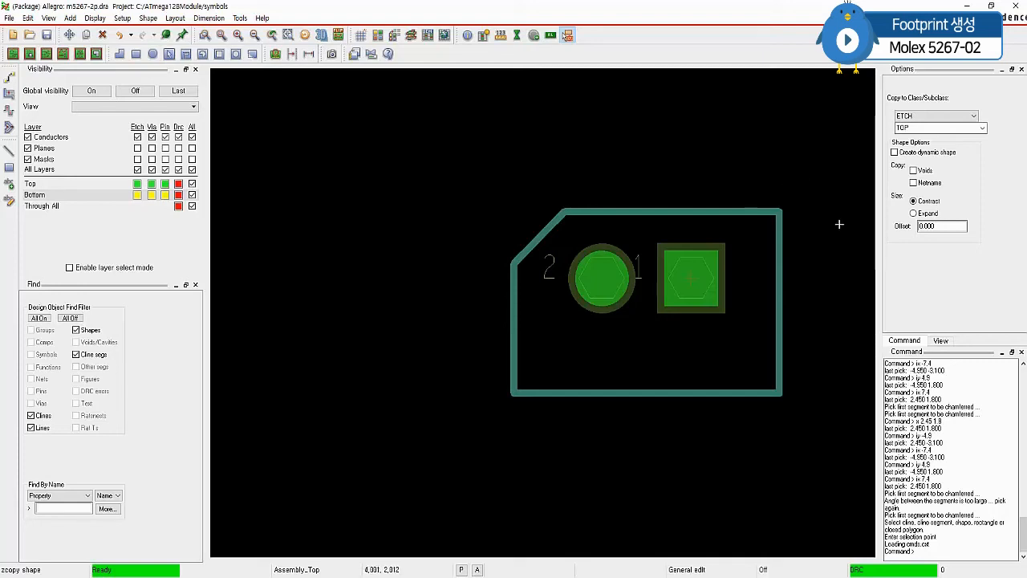
{"action": "left_click", "coordinate": [974, 116]}
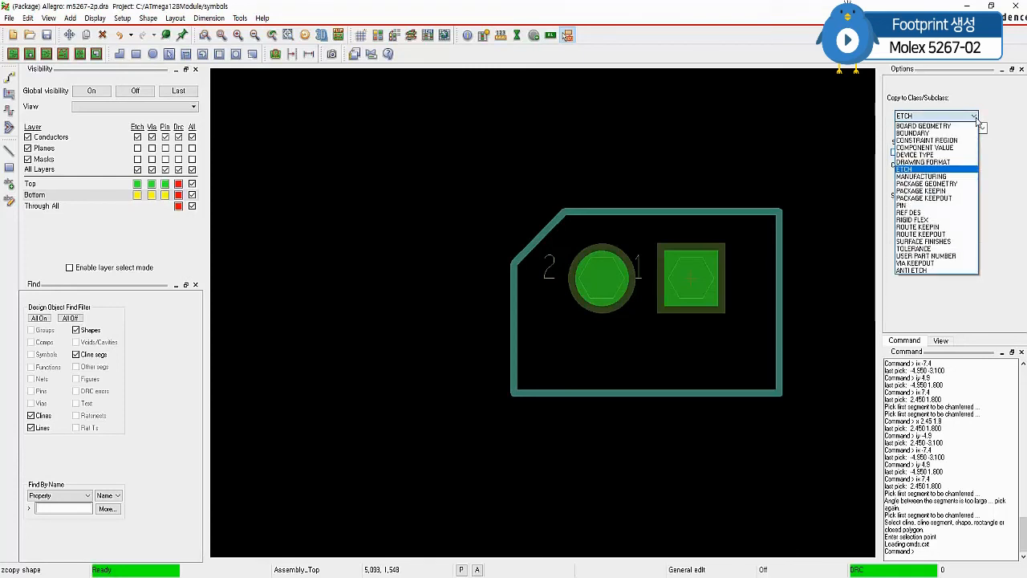
{"action": "left_click", "coordinate": [943, 185]}
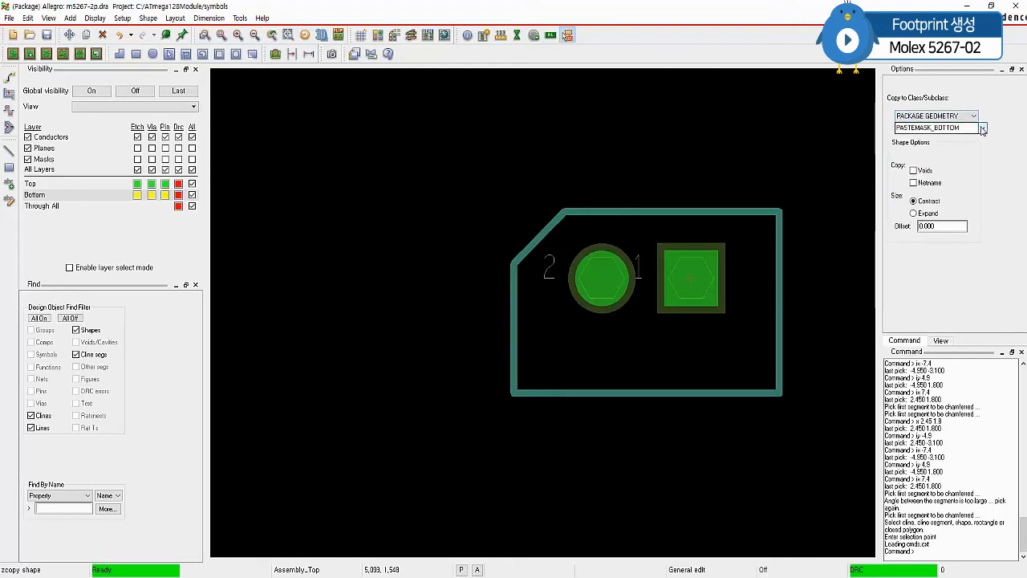
{"action": "left_click", "coordinate": [983, 128]}
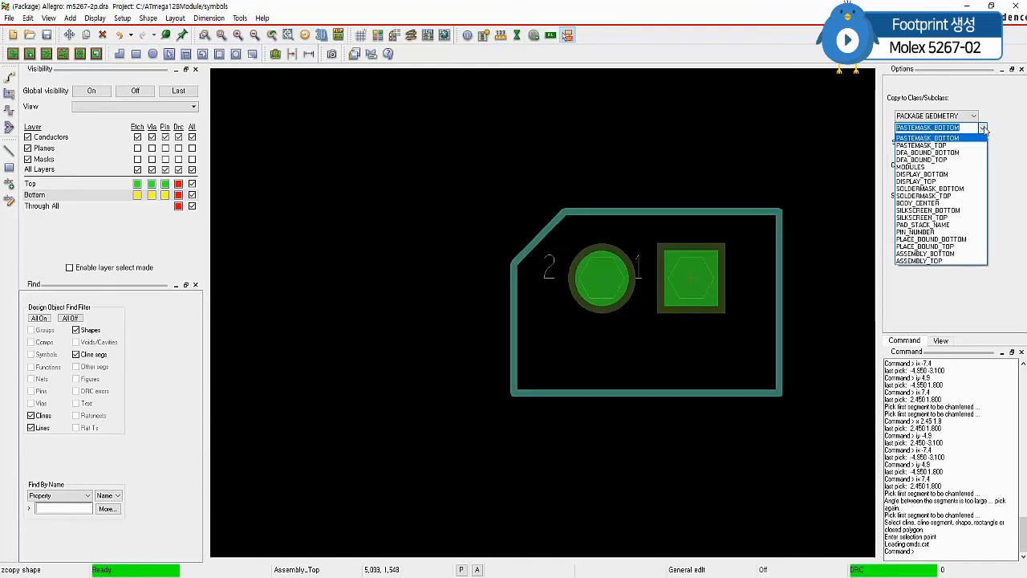
{"action": "left_click", "coordinate": [951, 246]}
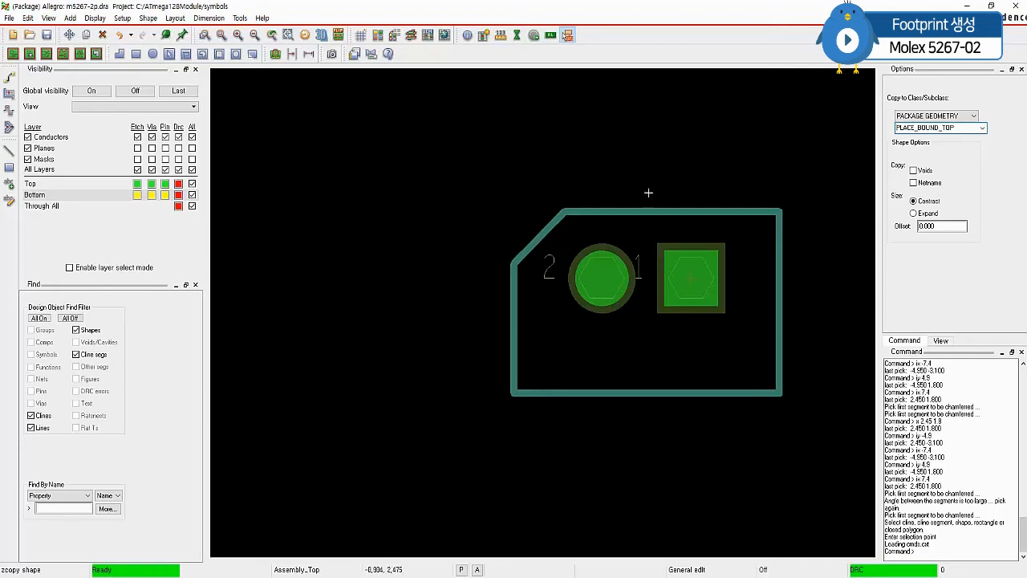
{"action": "left_click", "coordinate": [616, 216]}
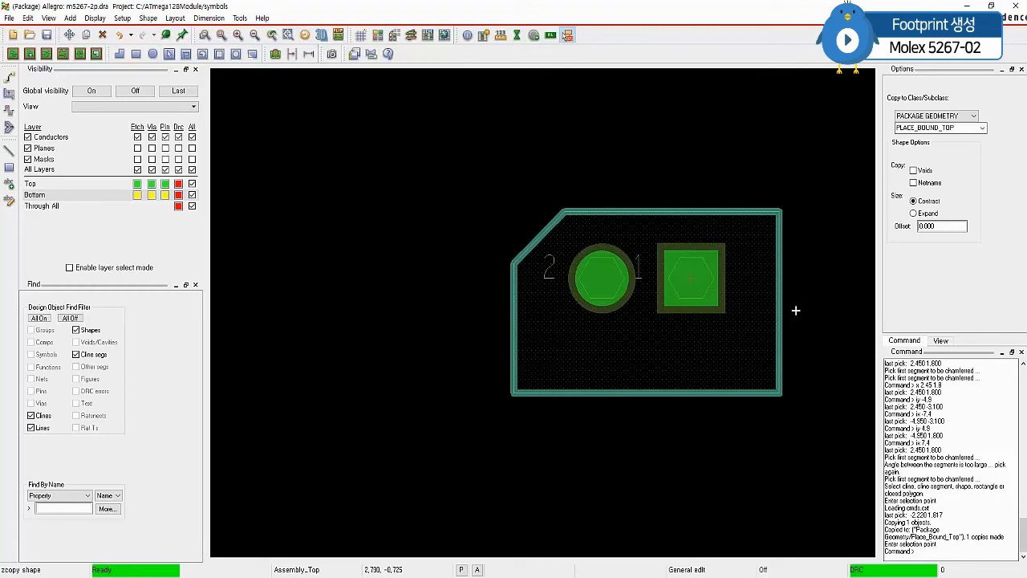
{"action": "right_click", "coordinate": [558, 137]}
{"action": "left_click", "coordinate": [581, 142]}
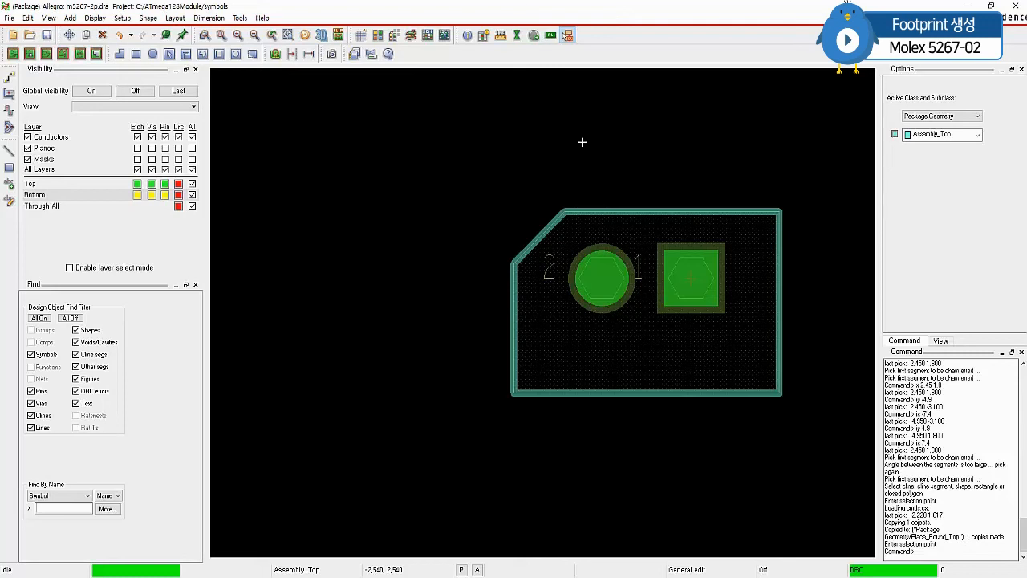
{"action": "left_click", "coordinate": [174, 19]}
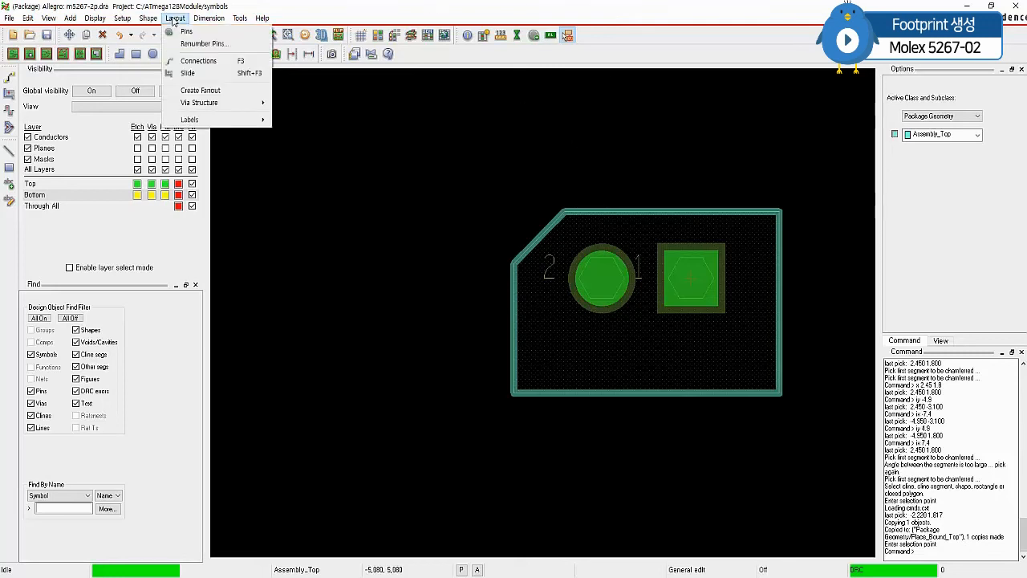
{"action": "mouse_move", "coordinate": [193, 120]}
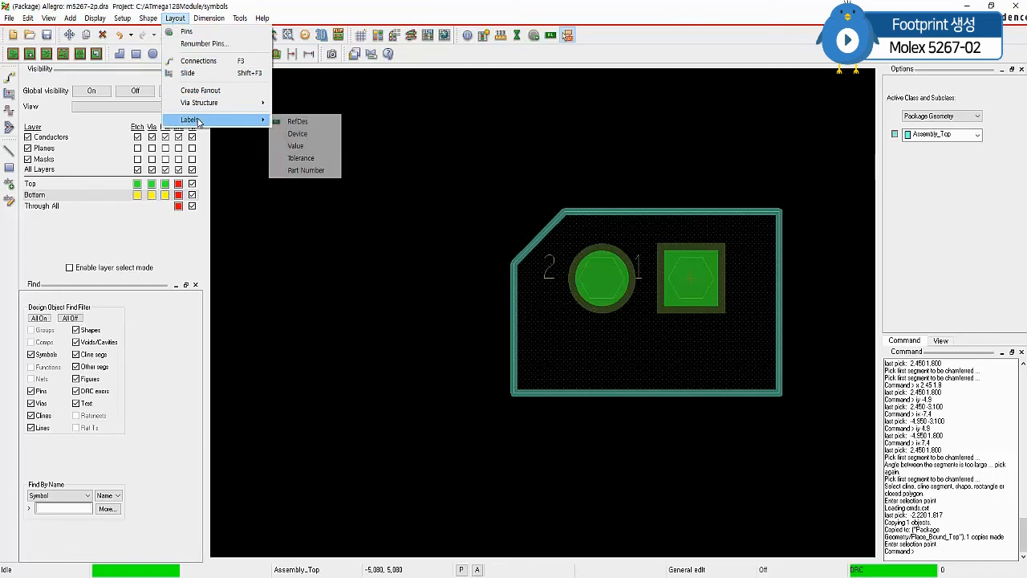
{"action": "left_click", "coordinate": [314, 126]}
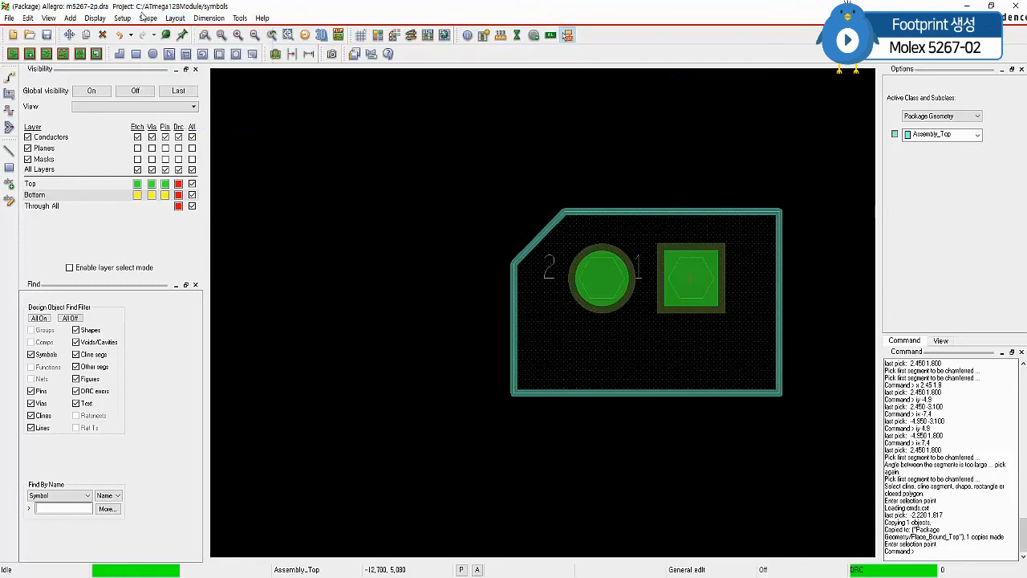
- Add a RefDes label J? on Silkscreen_Top with text block 3, placed above the outline at about -2.54, 2.54
{"action": "left_click", "coordinate": [175, 18]}
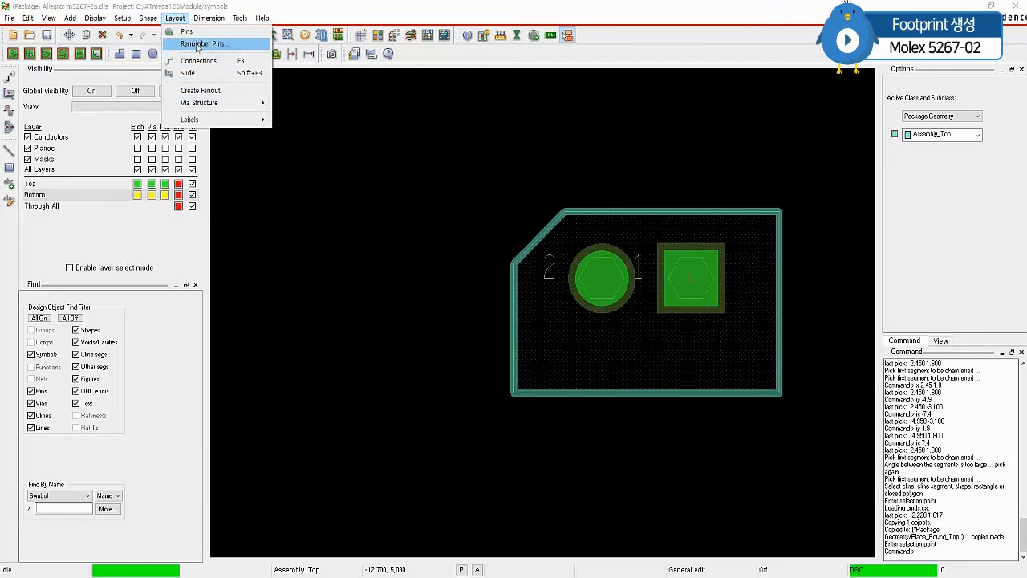
{"action": "mouse_move", "coordinate": [211, 119]}
{"action": "left_click", "coordinate": [309, 123]}
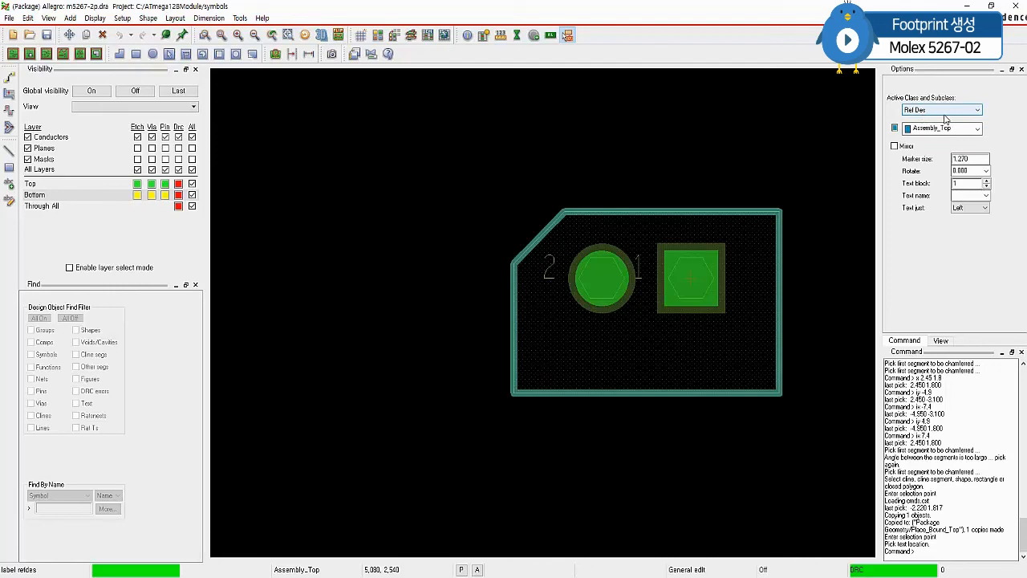
{"action": "left_click", "coordinate": [978, 130]}
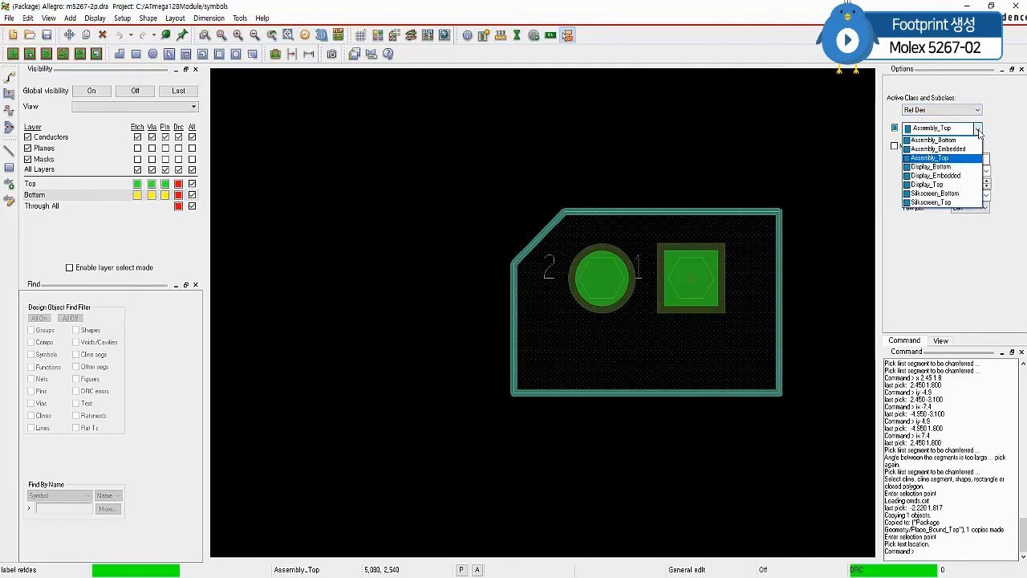
{"action": "left_click", "coordinate": [950, 202]}
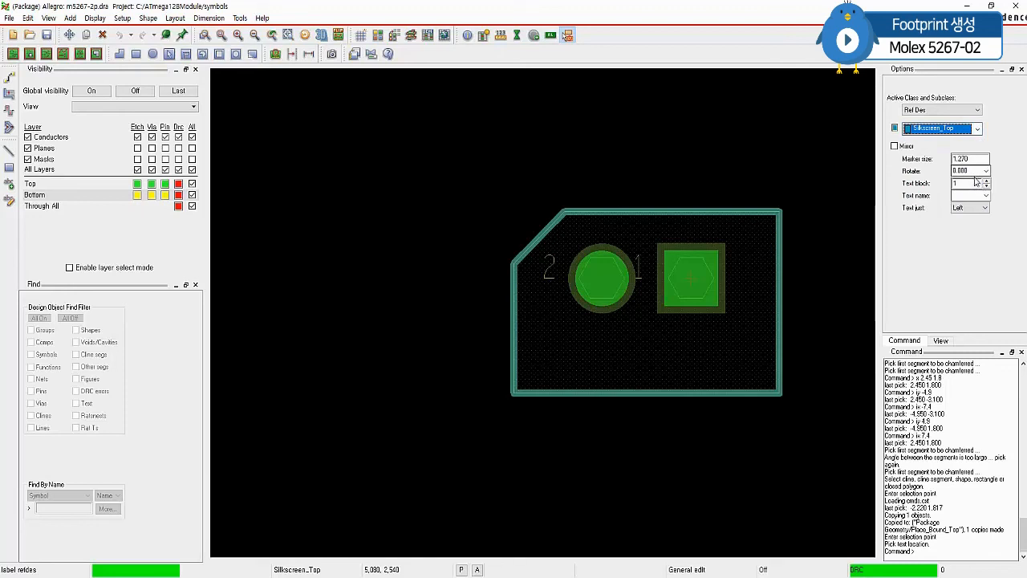
{"action": "left_click", "coordinate": [987, 182]}
{"action": "left_click", "coordinate": [987, 181]}
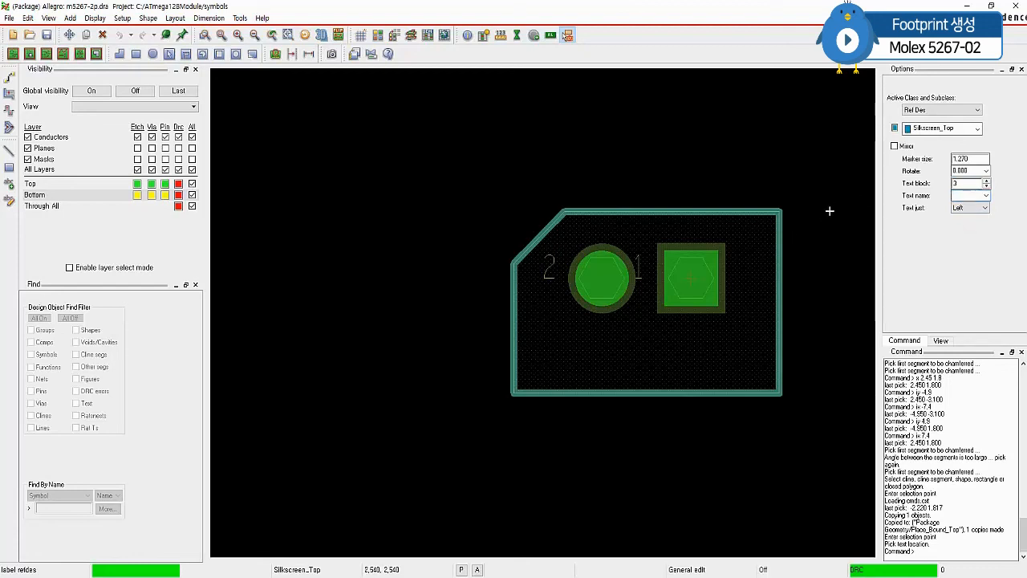
{"action": "left_click", "coordinate": [620, 171]}
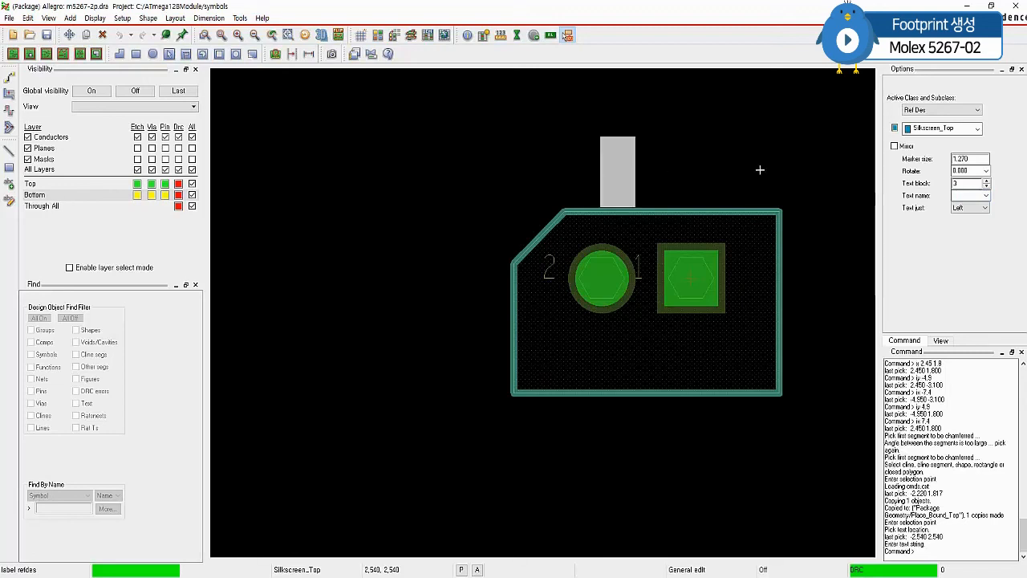
{"action": "type", "text": "J"}
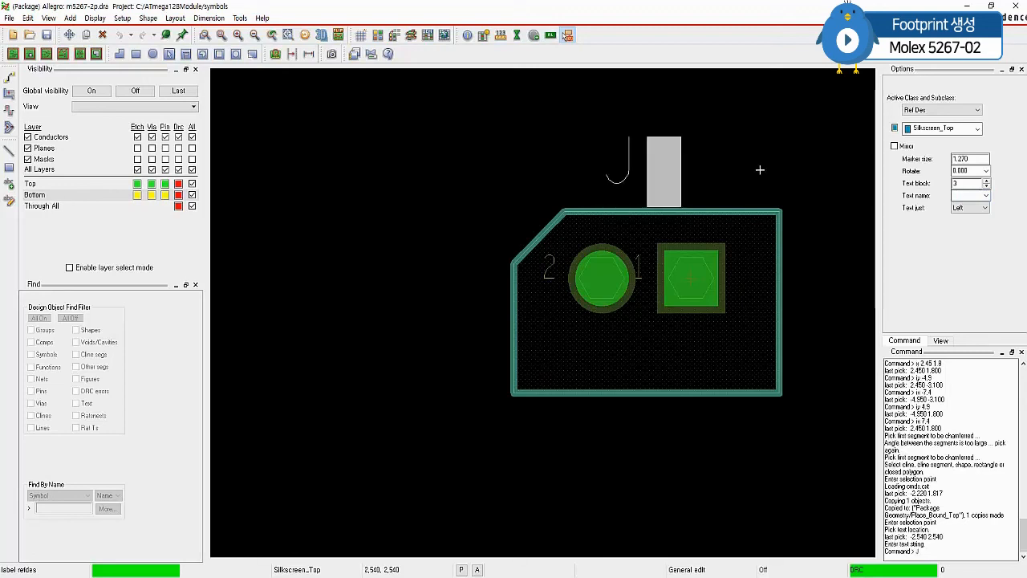
{"action": "type", "text": "?"}
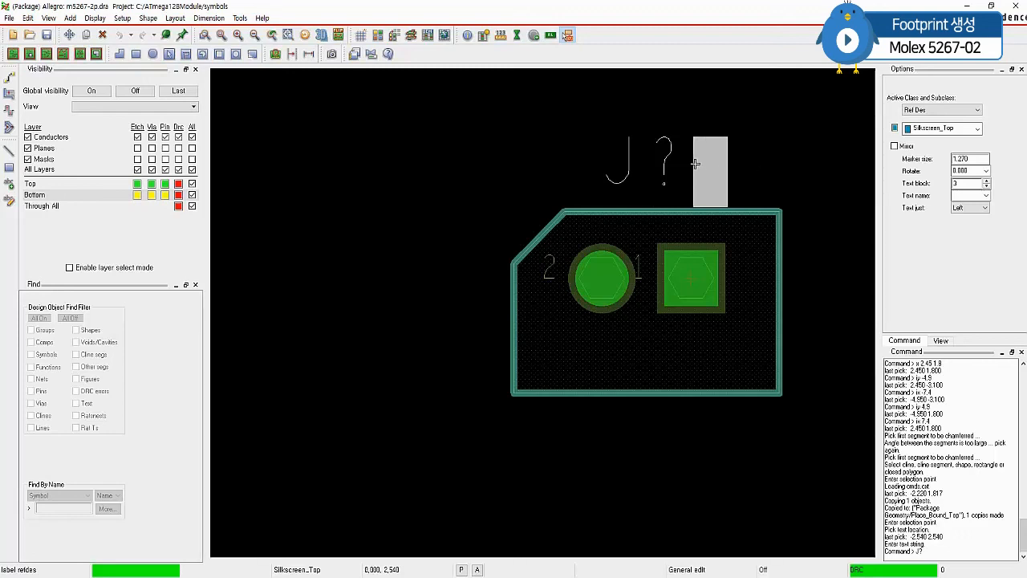
{"action": "right_click", "coordinate": [453, 138]}
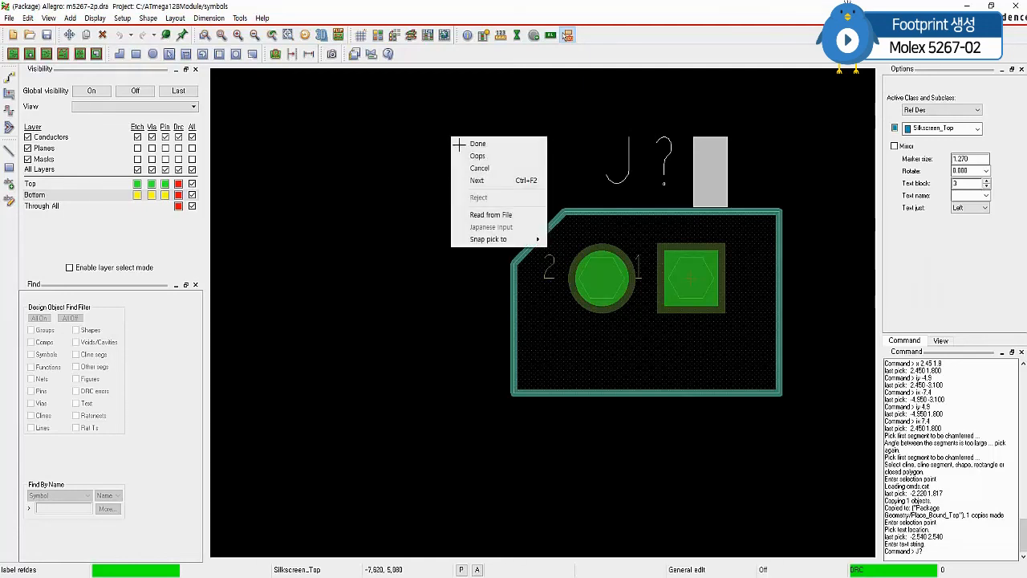
{"action": "left_click", "coordinate": [488, 183]}
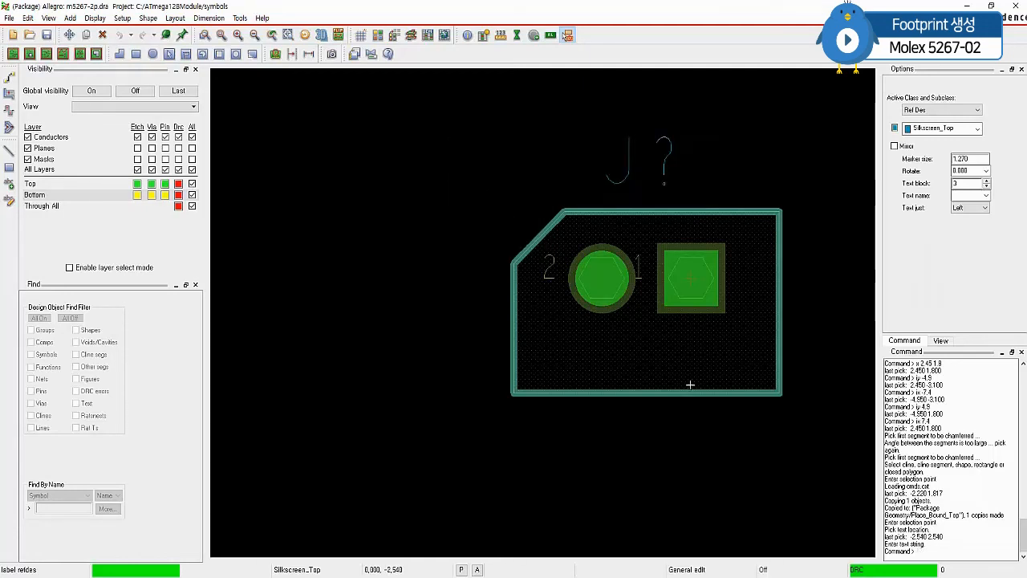
- Add a RefDes label J? on Assembly_Top inside the outline at about -2.54, 0, finish the command, and save the footprint
{"action": "left_click", "coordinate": [642, 326]}
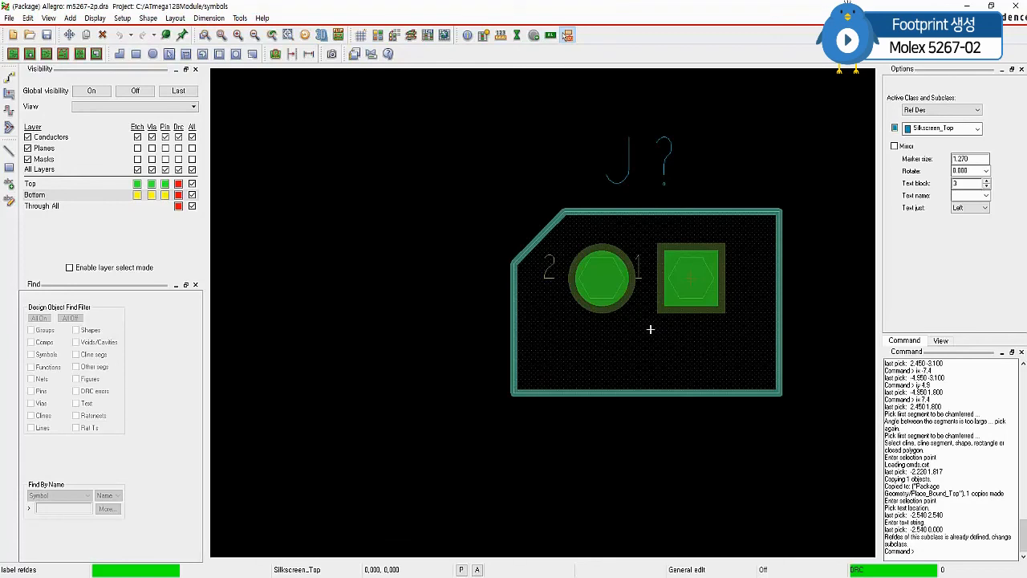
{"action": "left_click", "coordinate": [651, 329]}
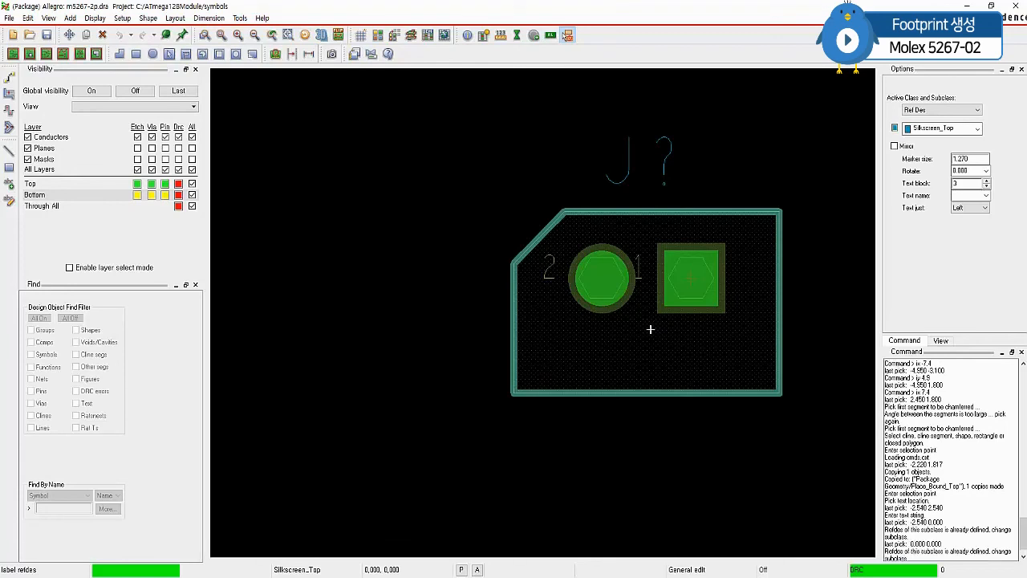
{"action": "left_click", "coordinate": [978, 129]}
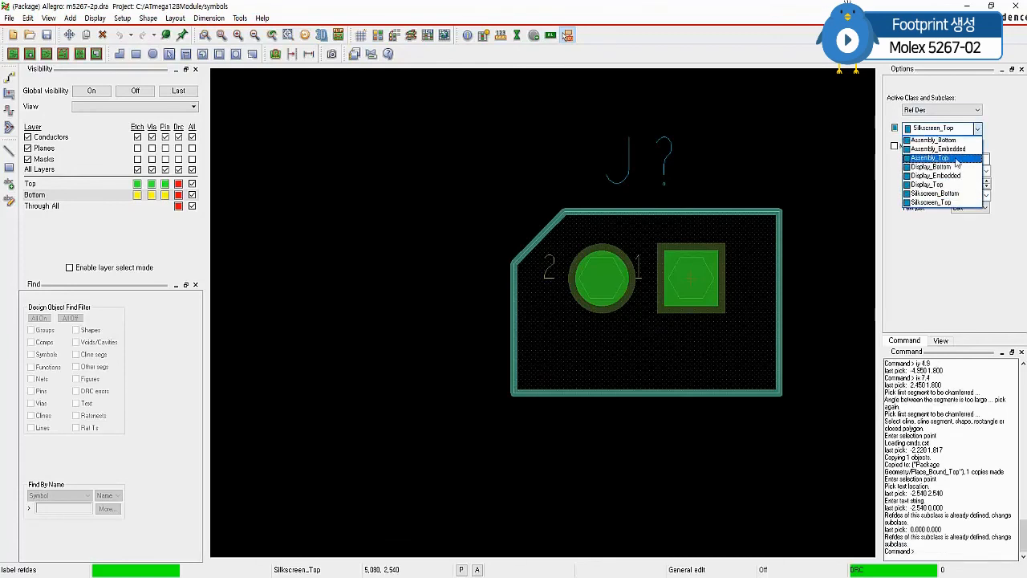
{"action": "left_click", "coordinate": [960, 159]}
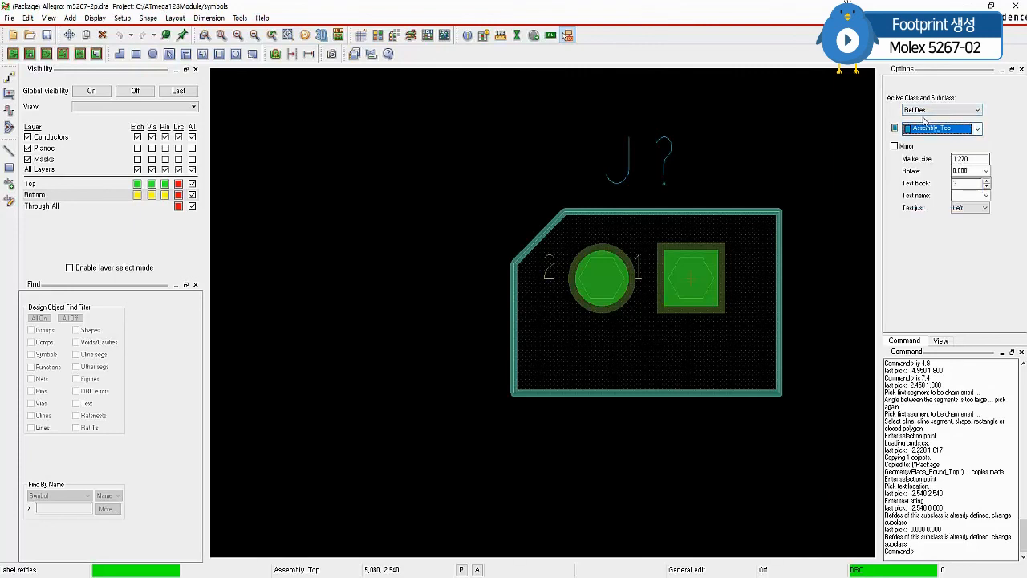
{"action": "left_click", "coordinate": [644, 323]}
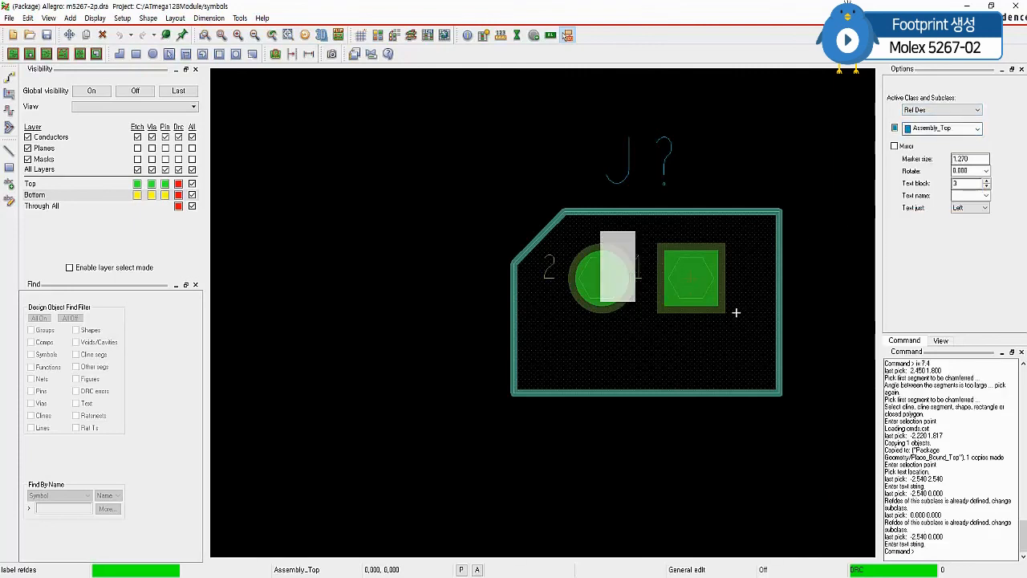
{"action": "type", "text": "J?"}
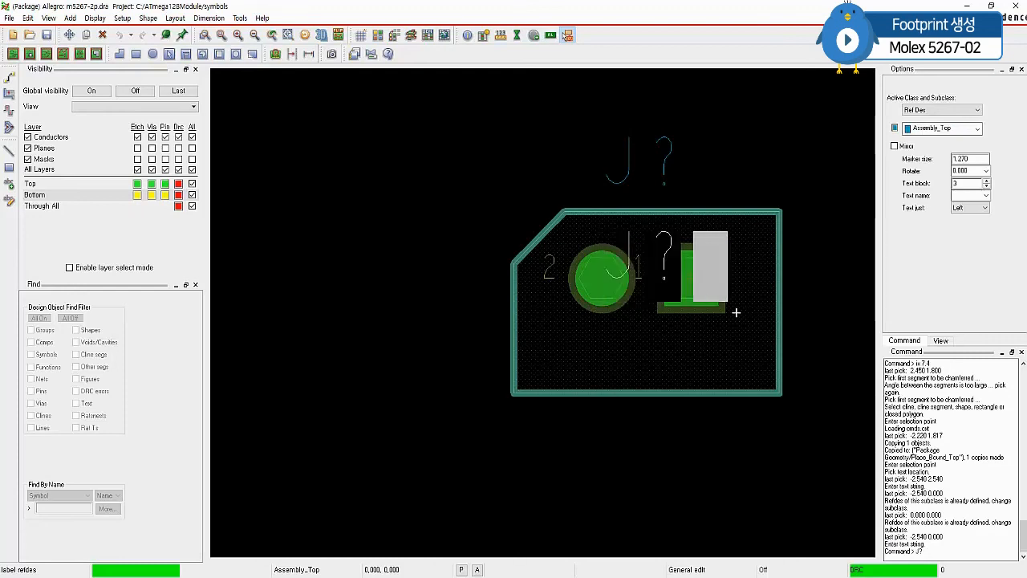
{"action": "right_click", "coordinate": [387, 99]}
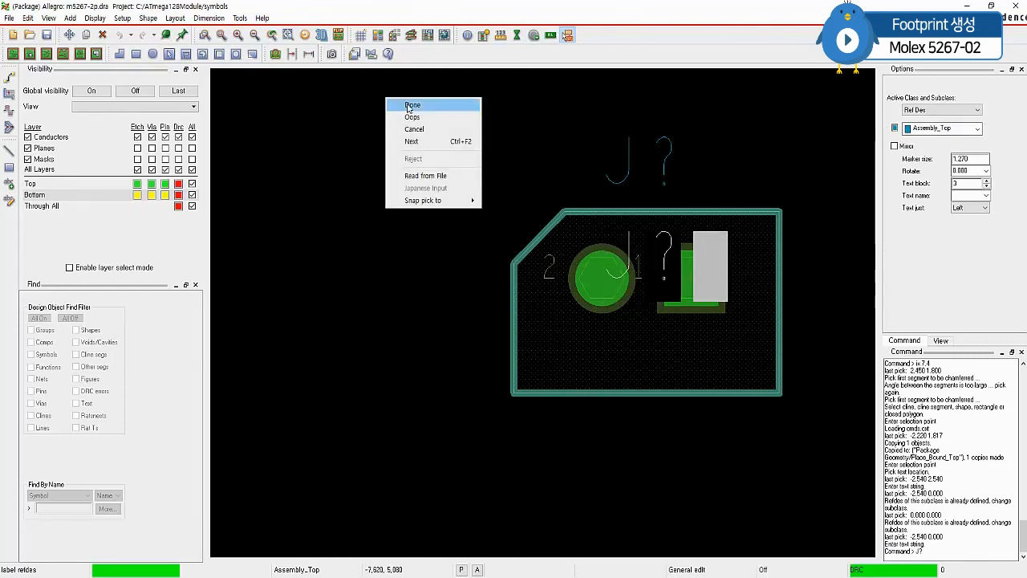
{"action": "left_click", "coordinate": [410, 105]}
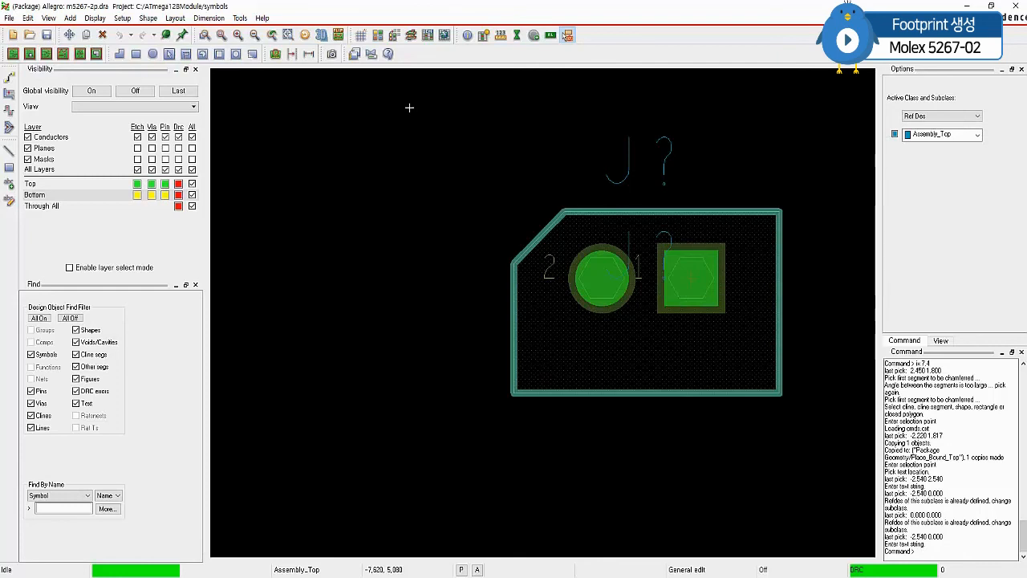
{"action": "left_click", "coordinate": [9, 18]}
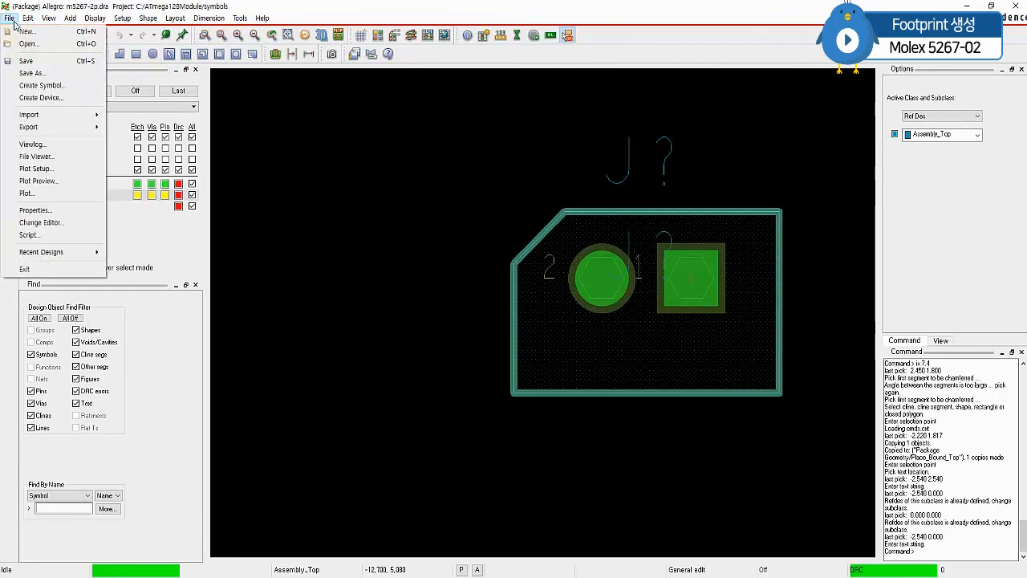
{"action": "left_click", "coordinate": [27, 61]}
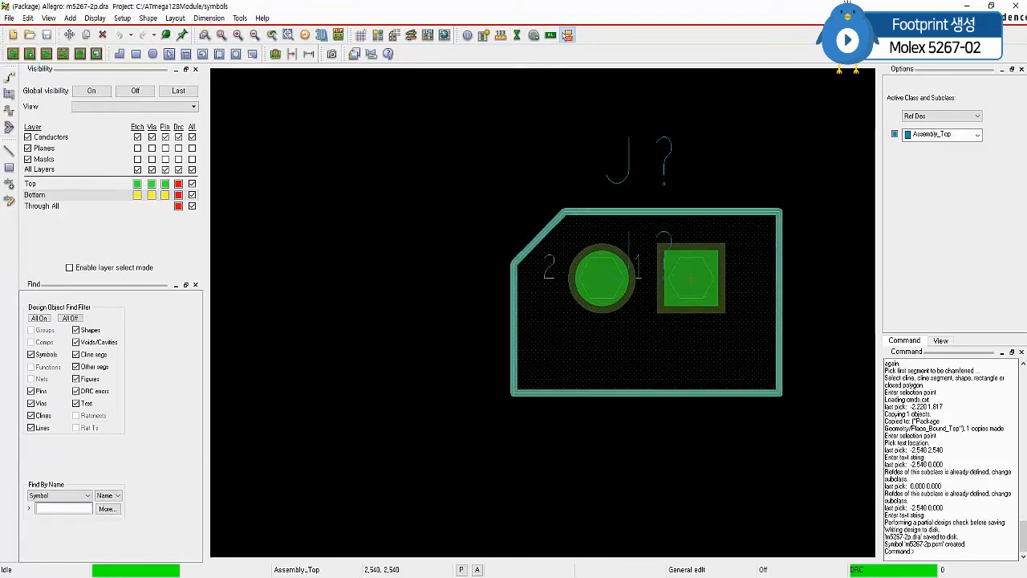